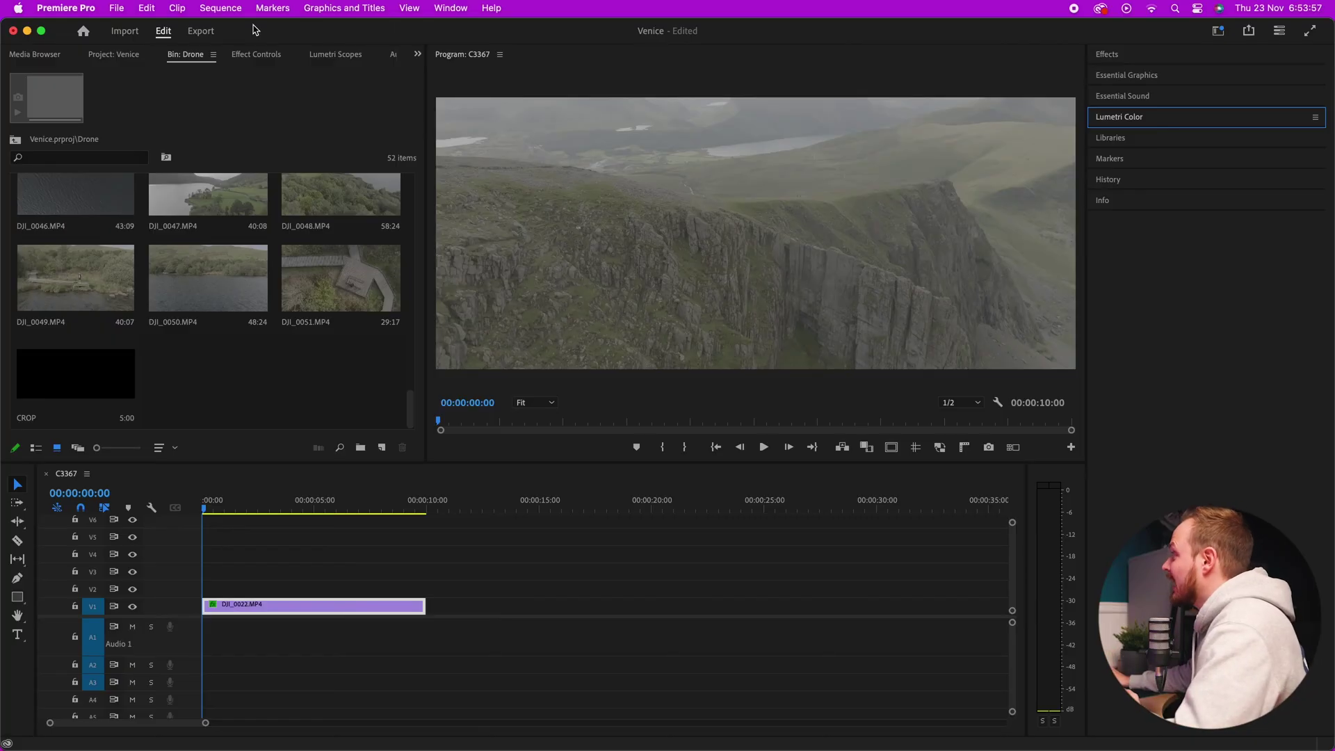
Step: Apply Lumetri Color to the drone clip and inspect the Creative Look list, leaving it on None
click(303, 613)
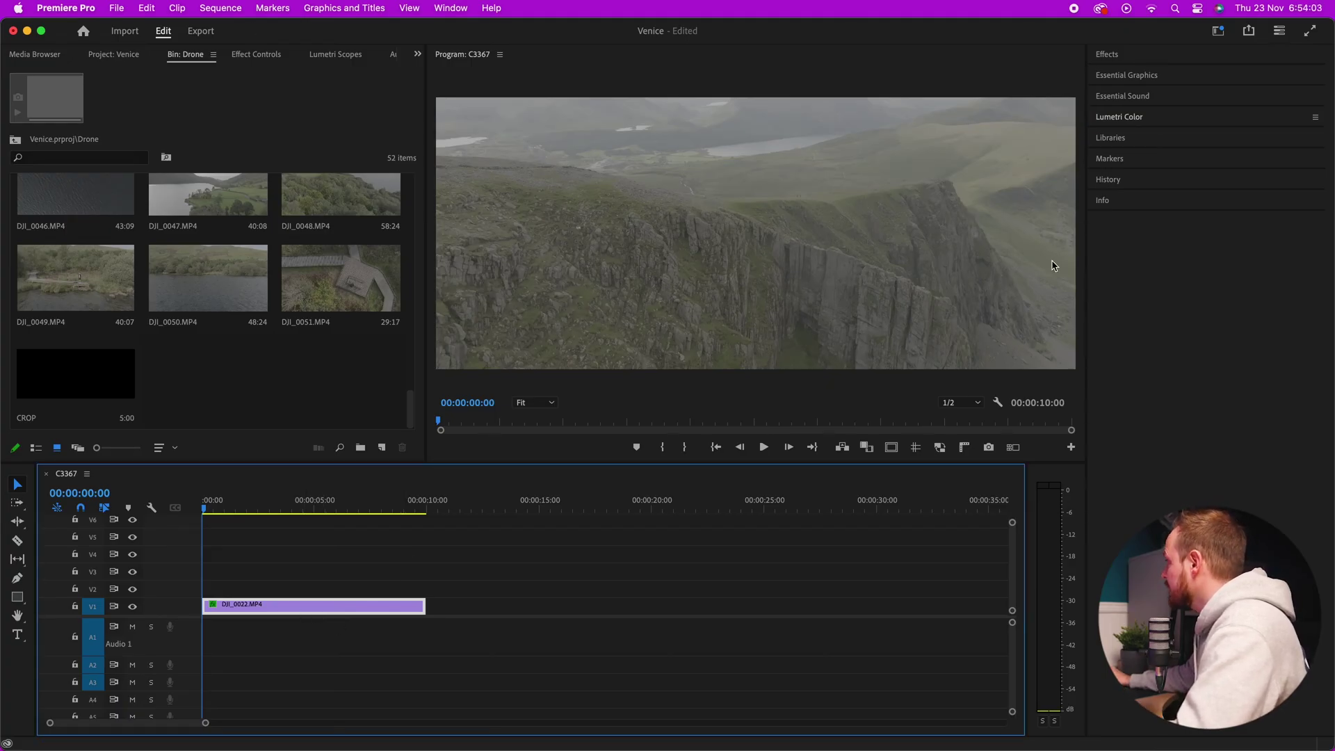
click(1135, 120)
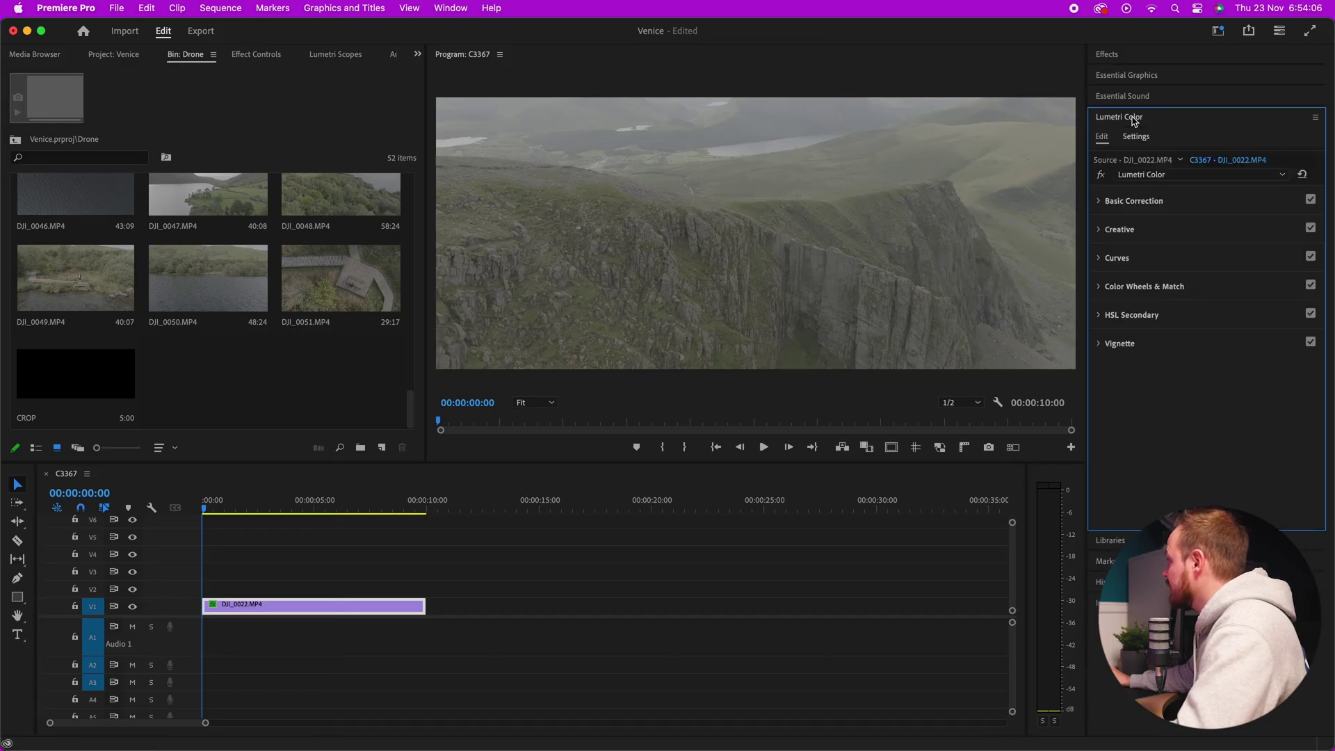
click(1121, 229)
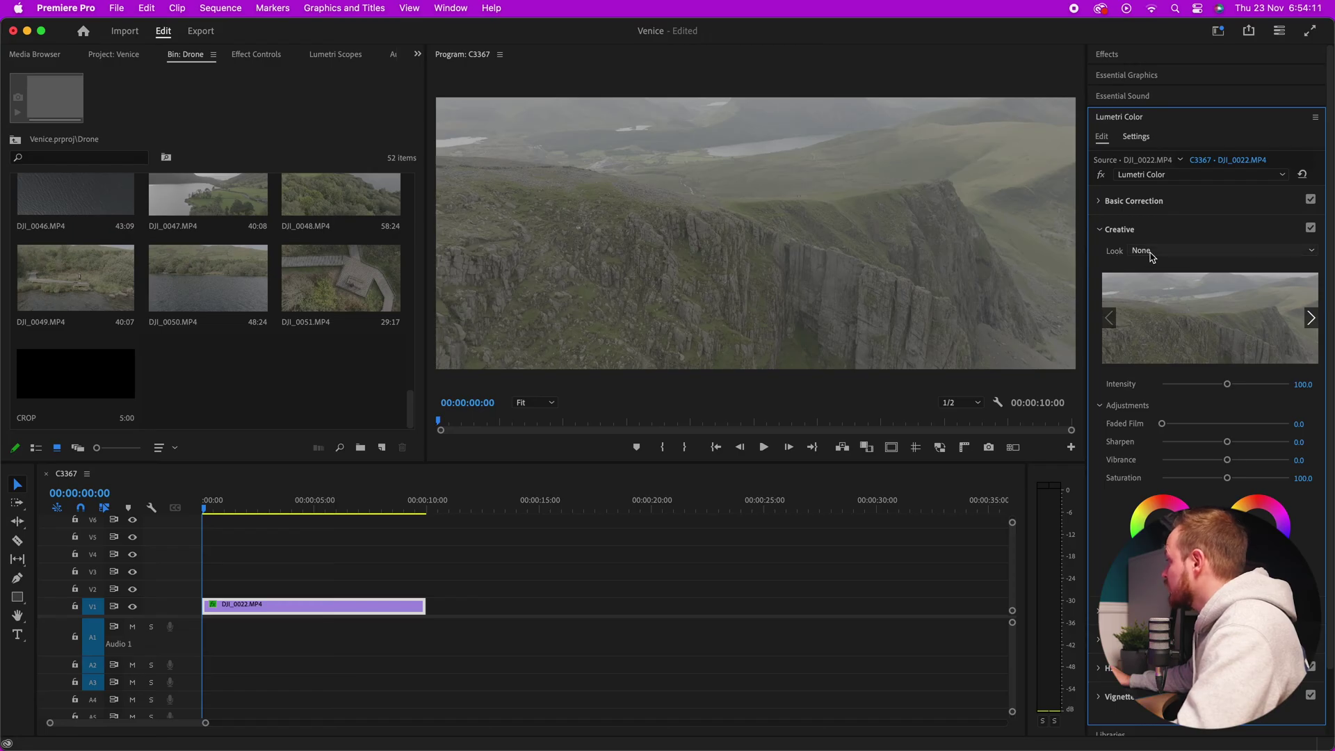
click(1149, 252)
scroll(1151, 341, down, 4)
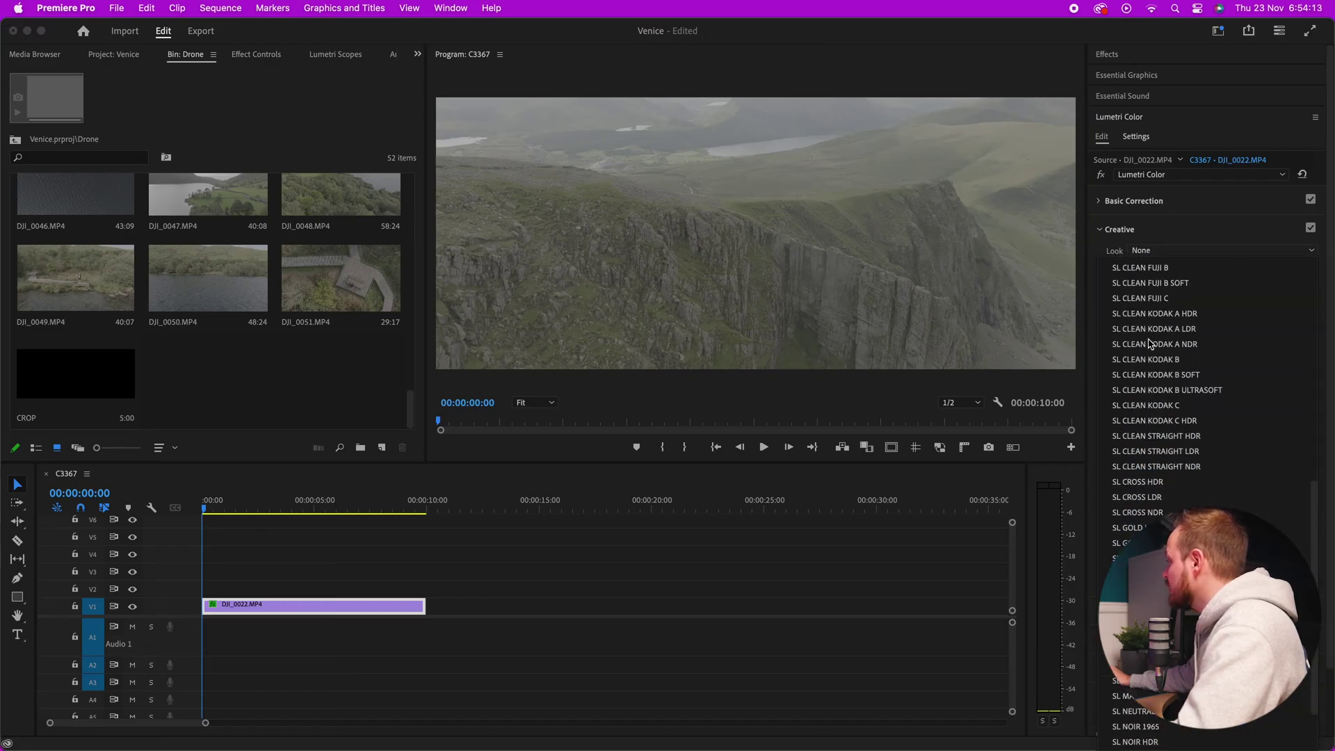
scroll(1151, 344, up, 10)
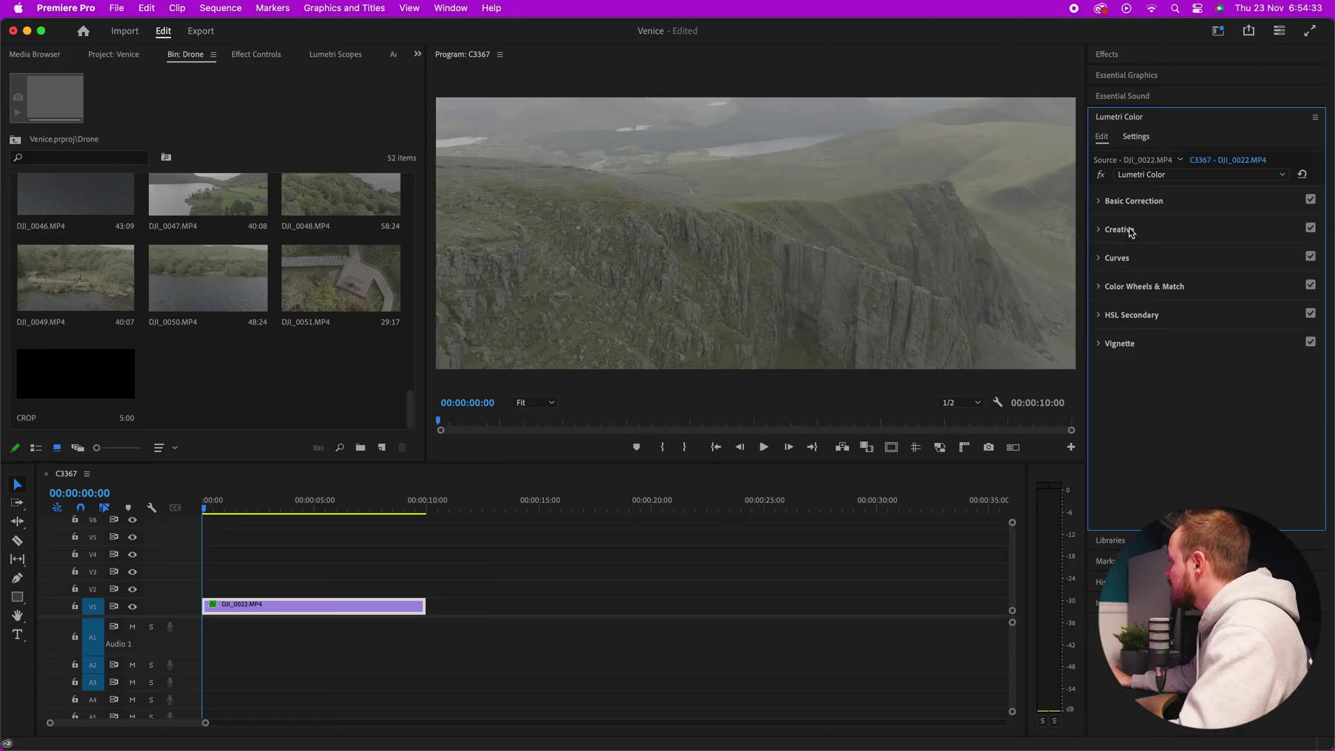
click(1131, 233)
click(1144, 253)
click(1146, 254)
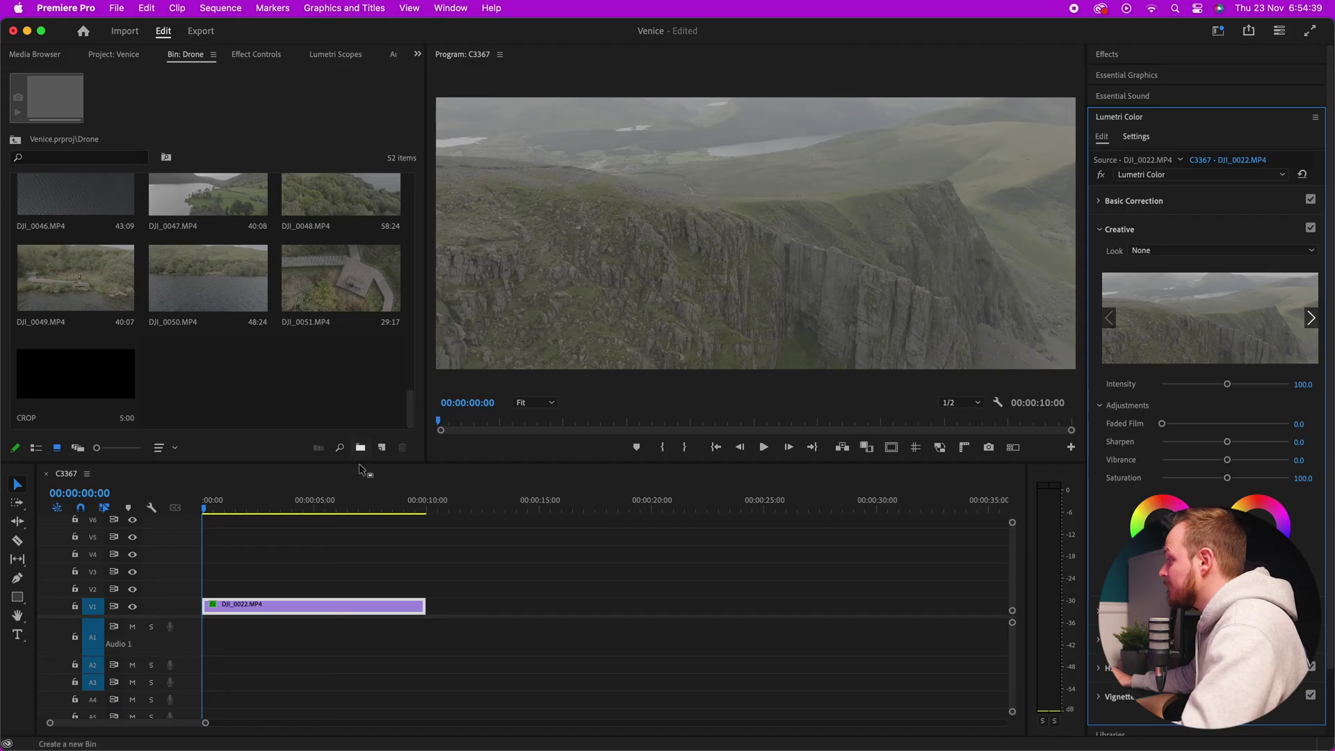
Step: In a new Finder window, go to Applications > Adobe Premiere Pro 2024
mouse_move(233, 746)
click(71, 717)
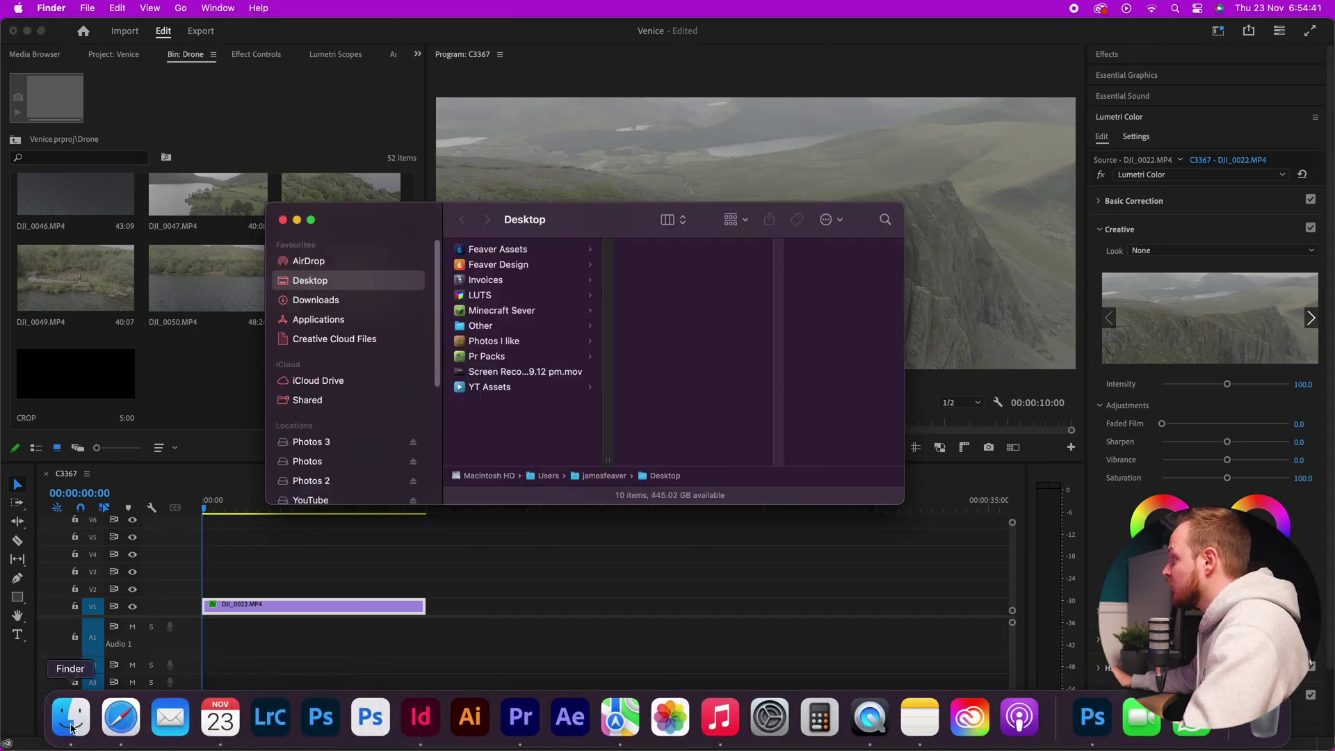
click(321, 320)
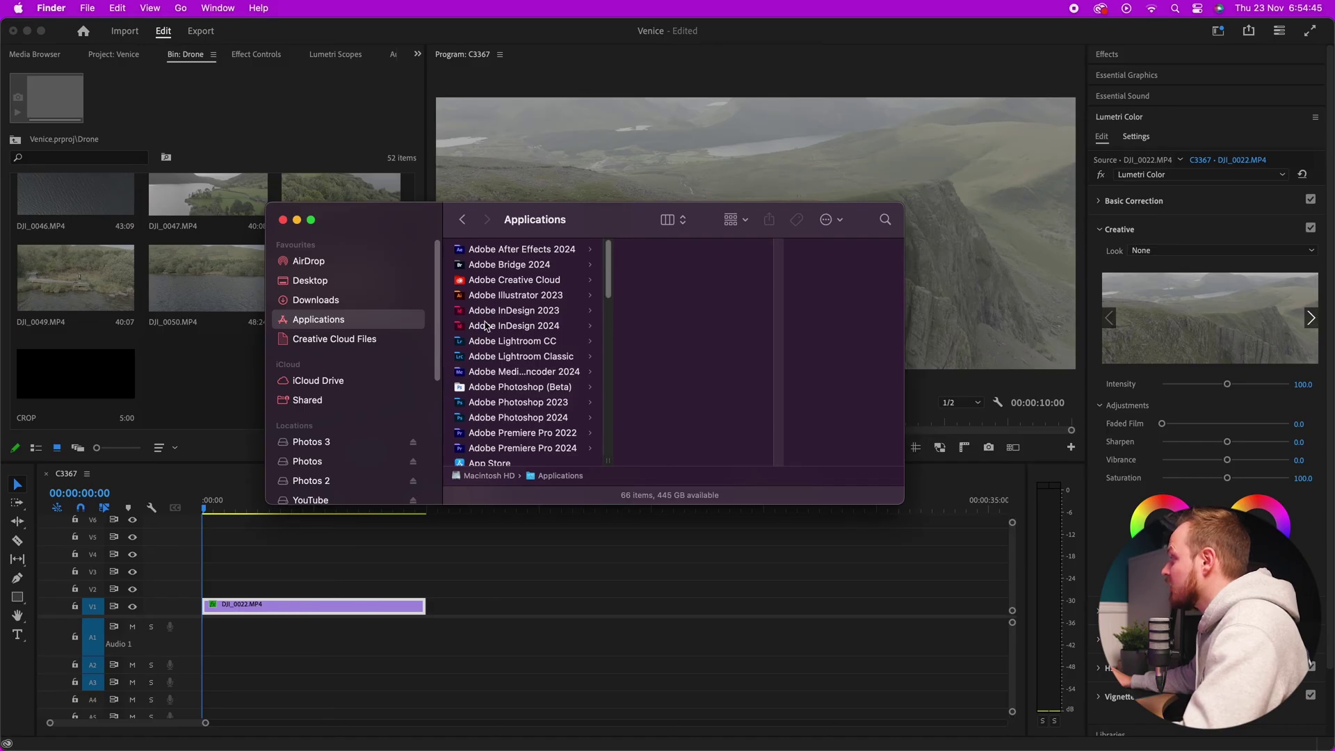
scroll(487, 326, down, 2)
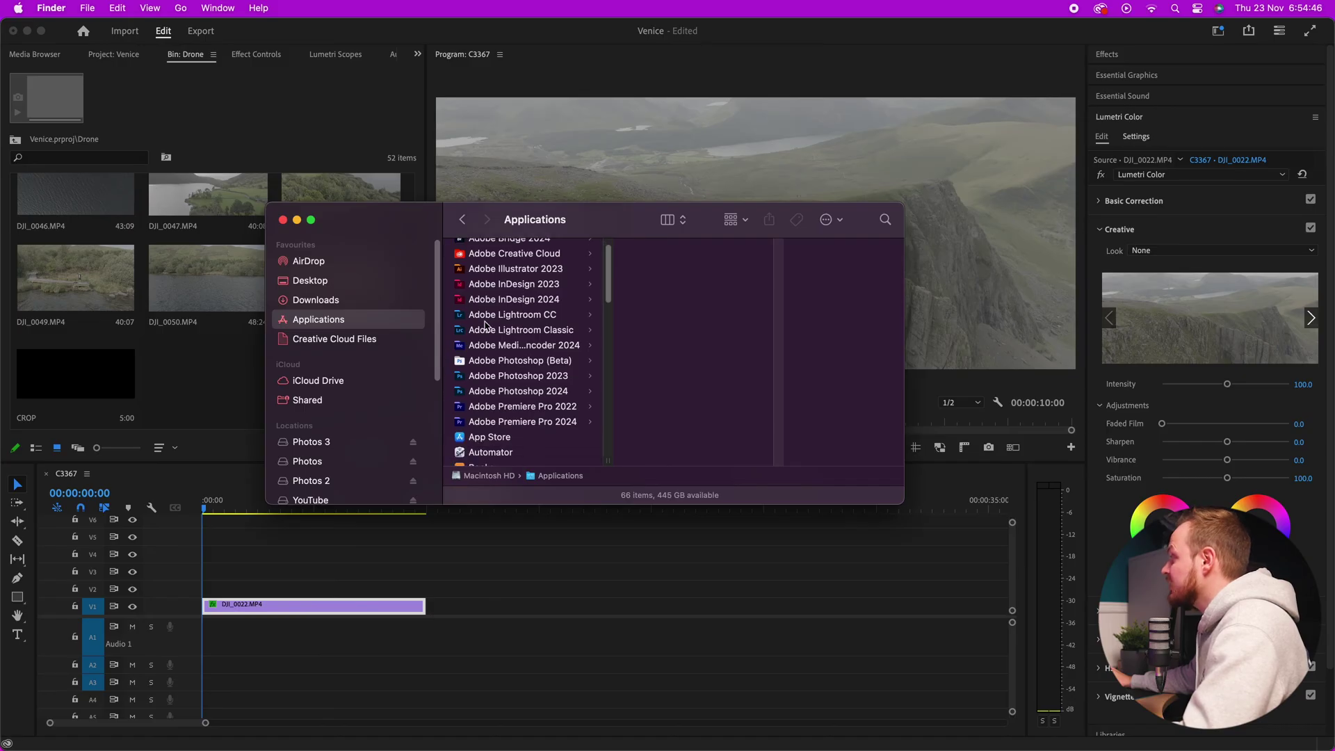
click(515, 422)
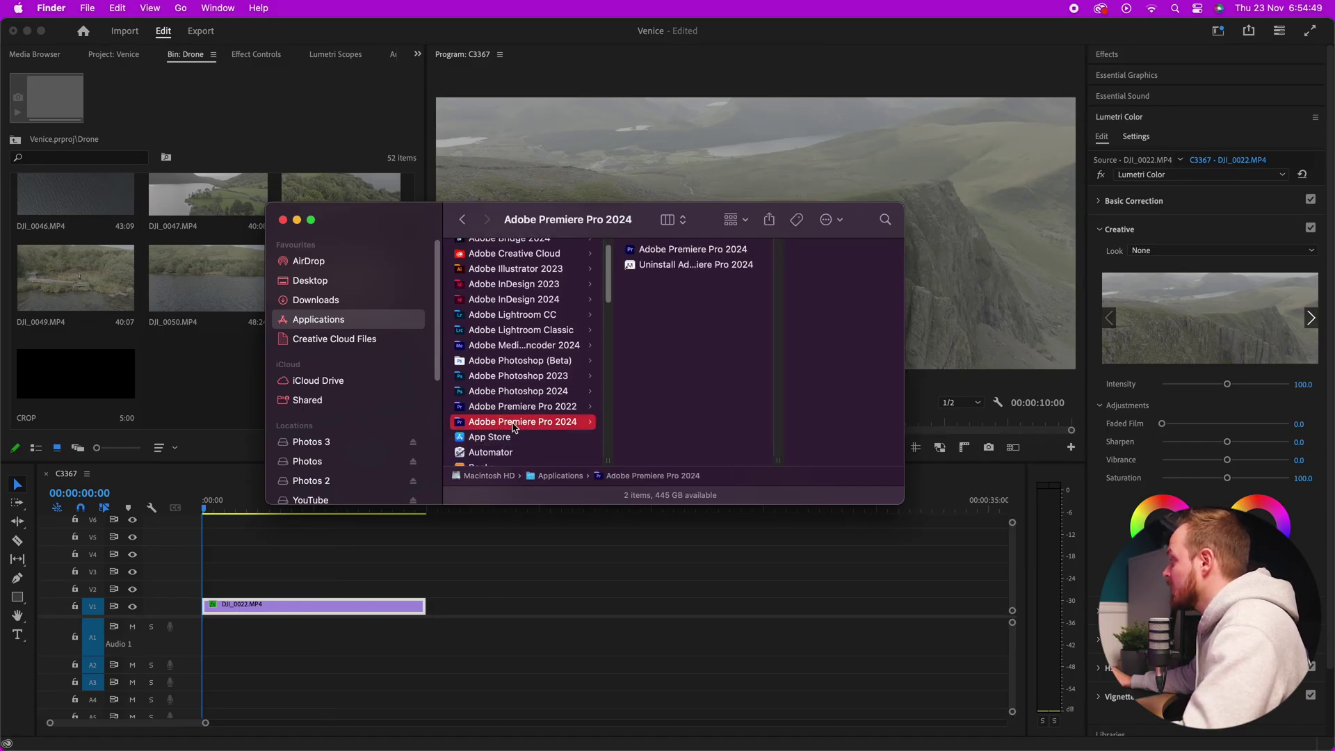
Step: Show the package contents of the Adobe Premiere Pro 2024 app
click(668, 251)
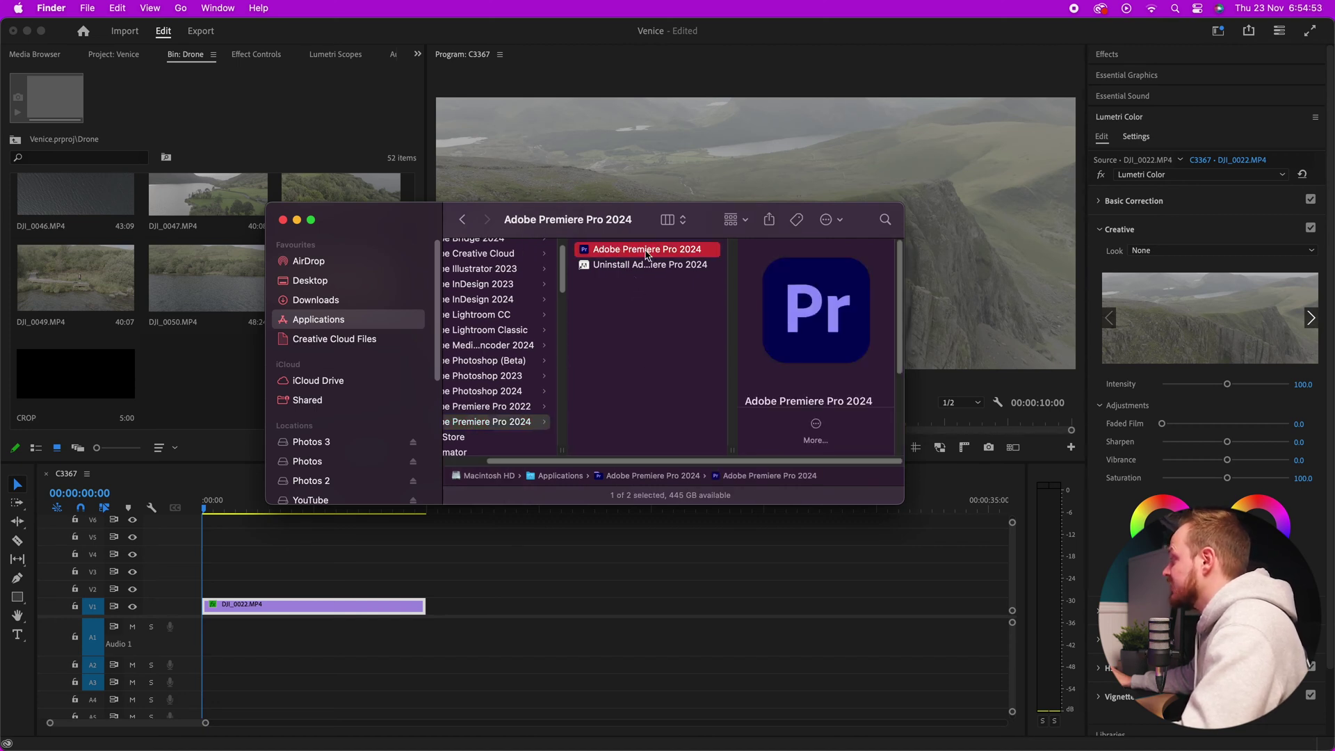
right_click(646, 254)
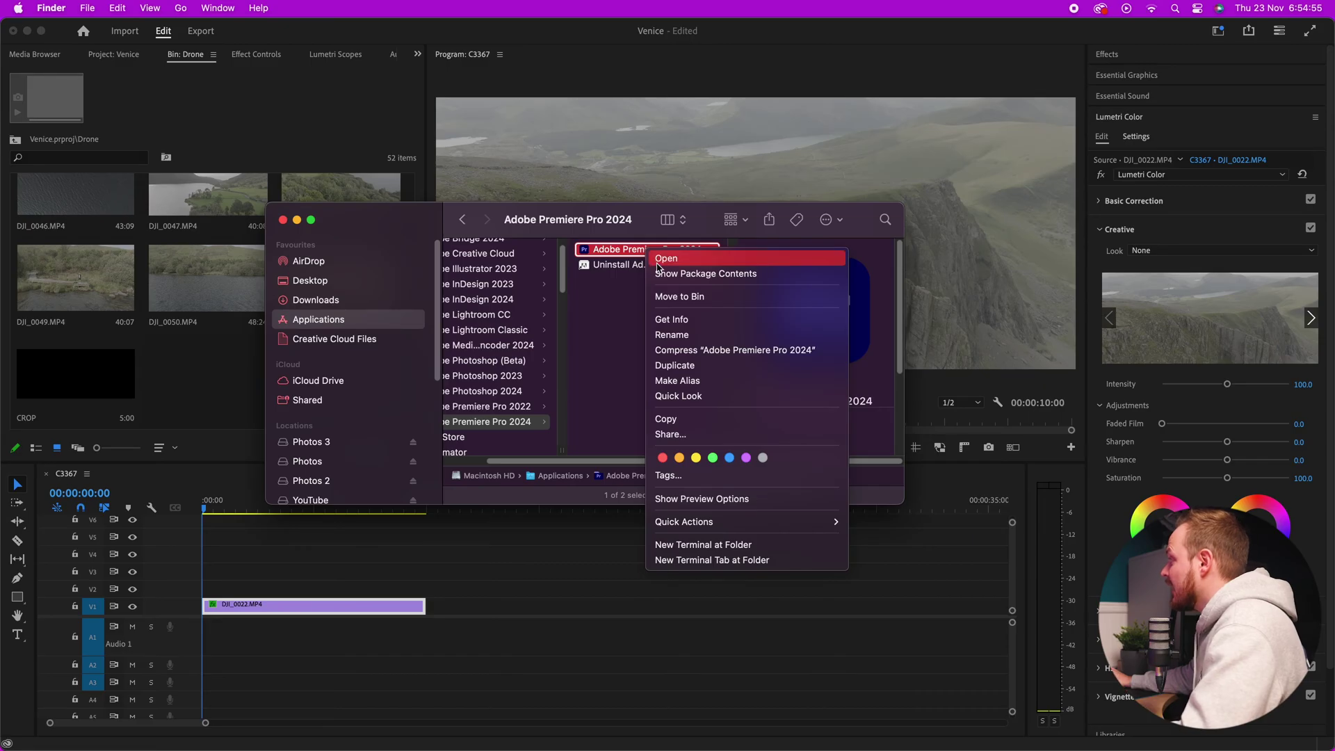
click(658, 274)
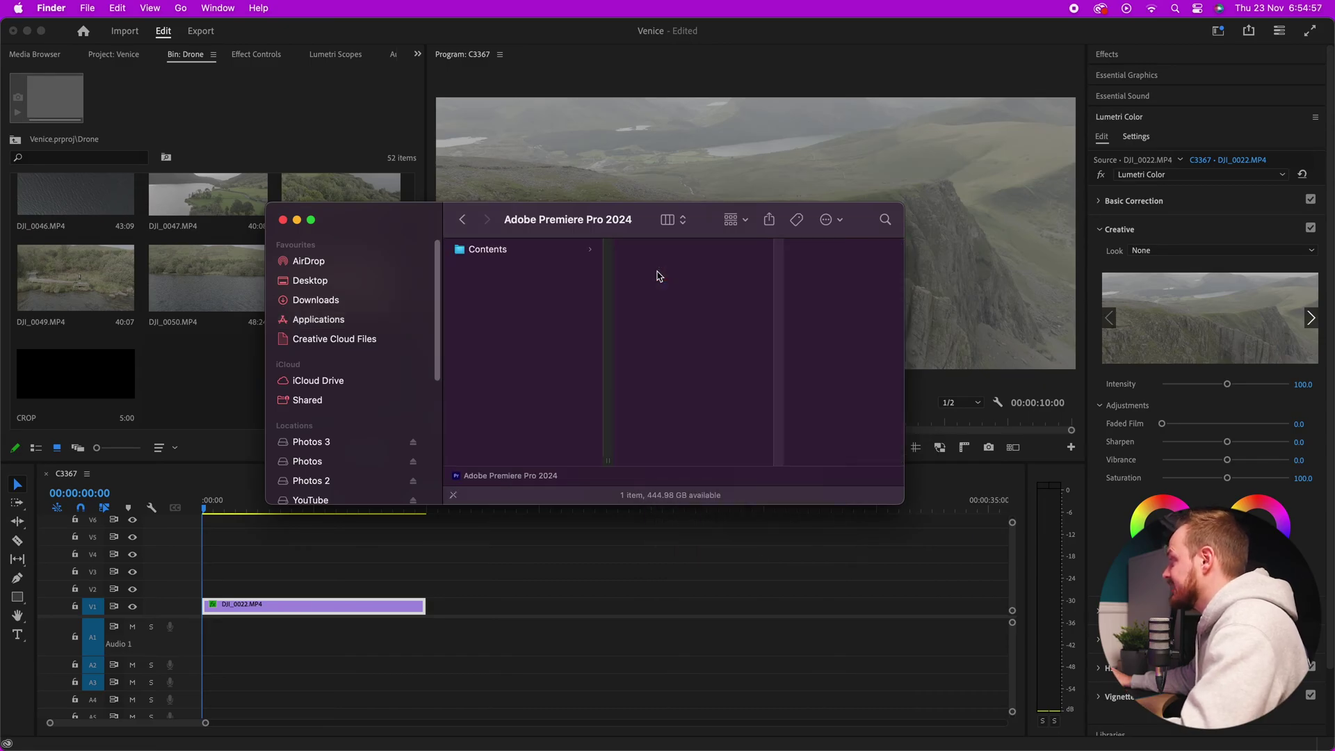
Step: Navigate to Contents > Lumetri > LUTs > Creative inside the app package
click(503, 250)
scroll(672, 269, down, 5)
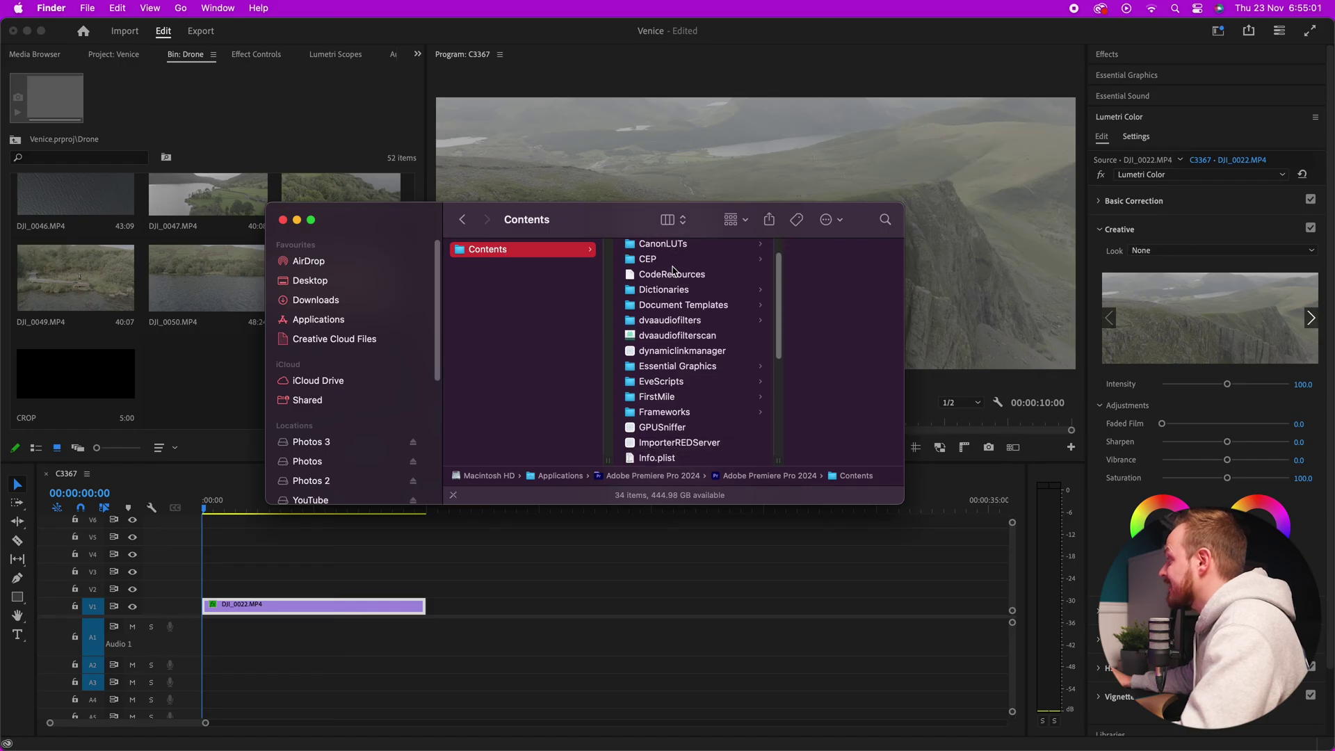
scroll(673, 271, down, 1)
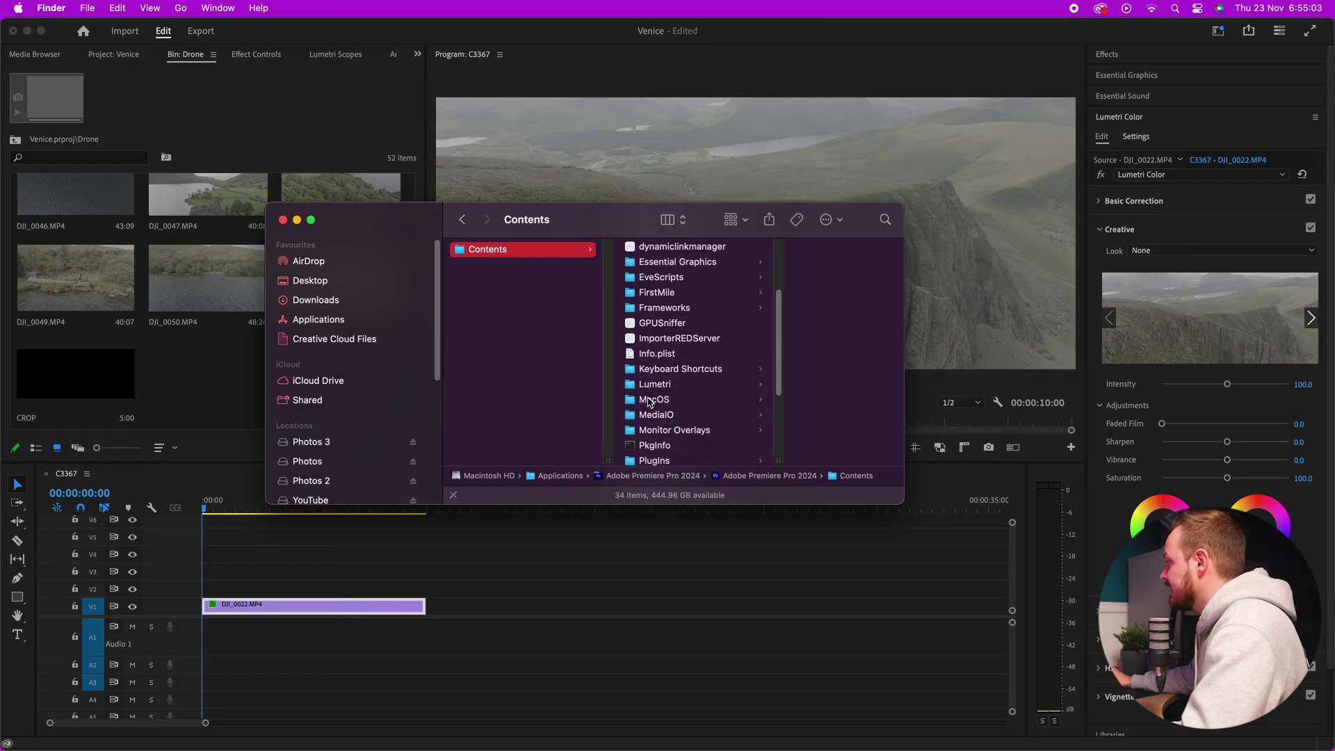
click(651, 385)
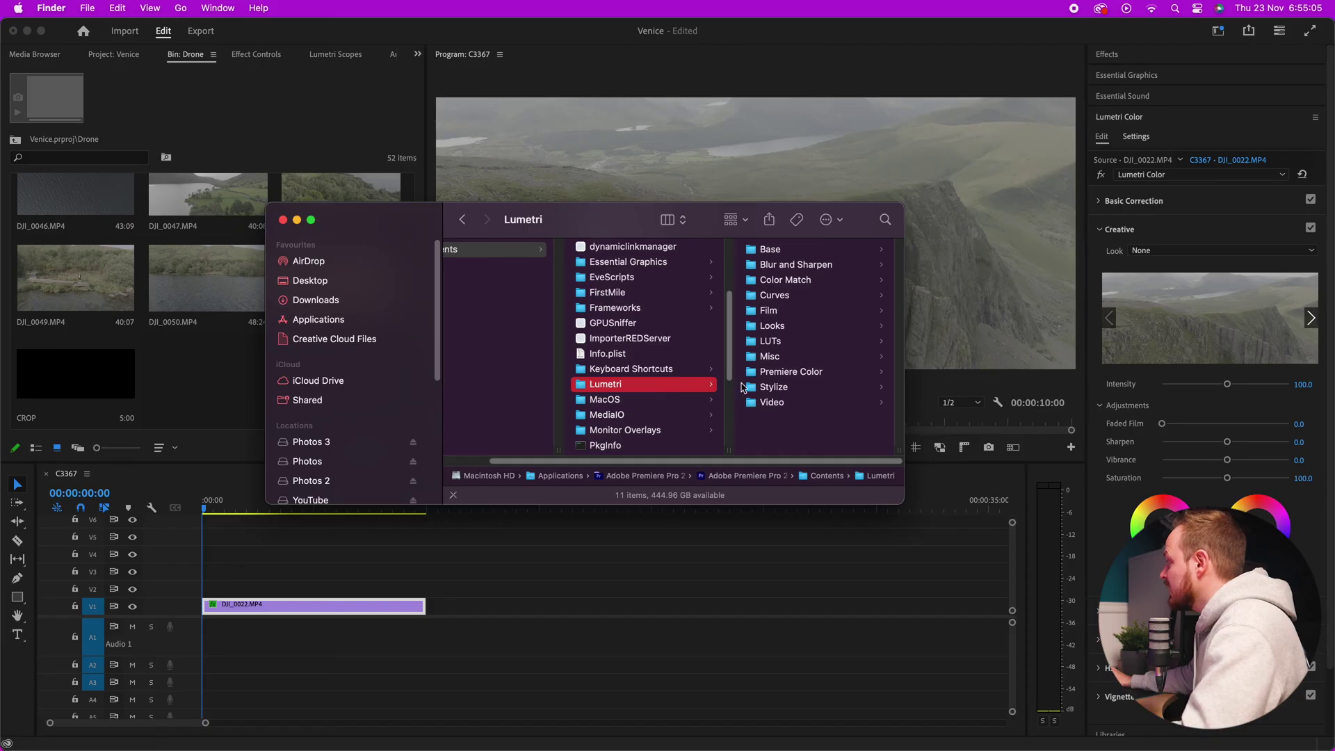
click(762, 342)
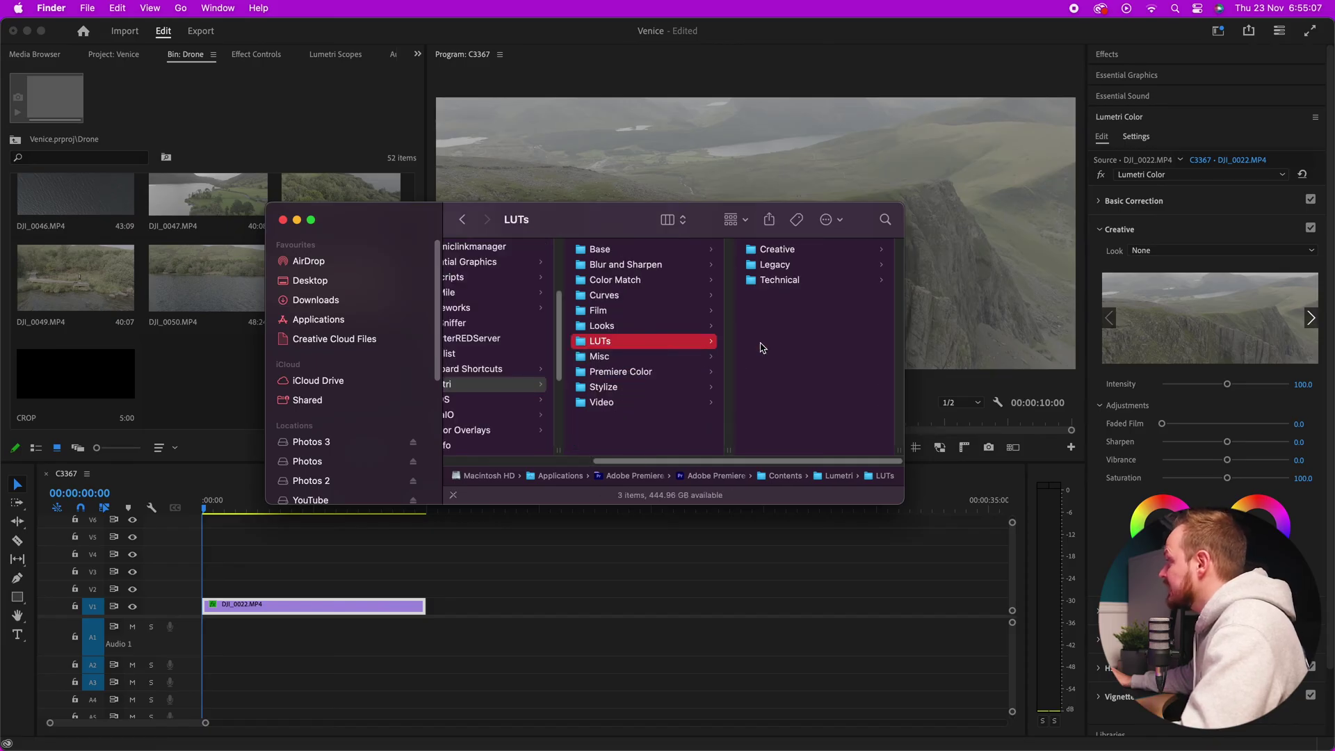
click(763, 251)
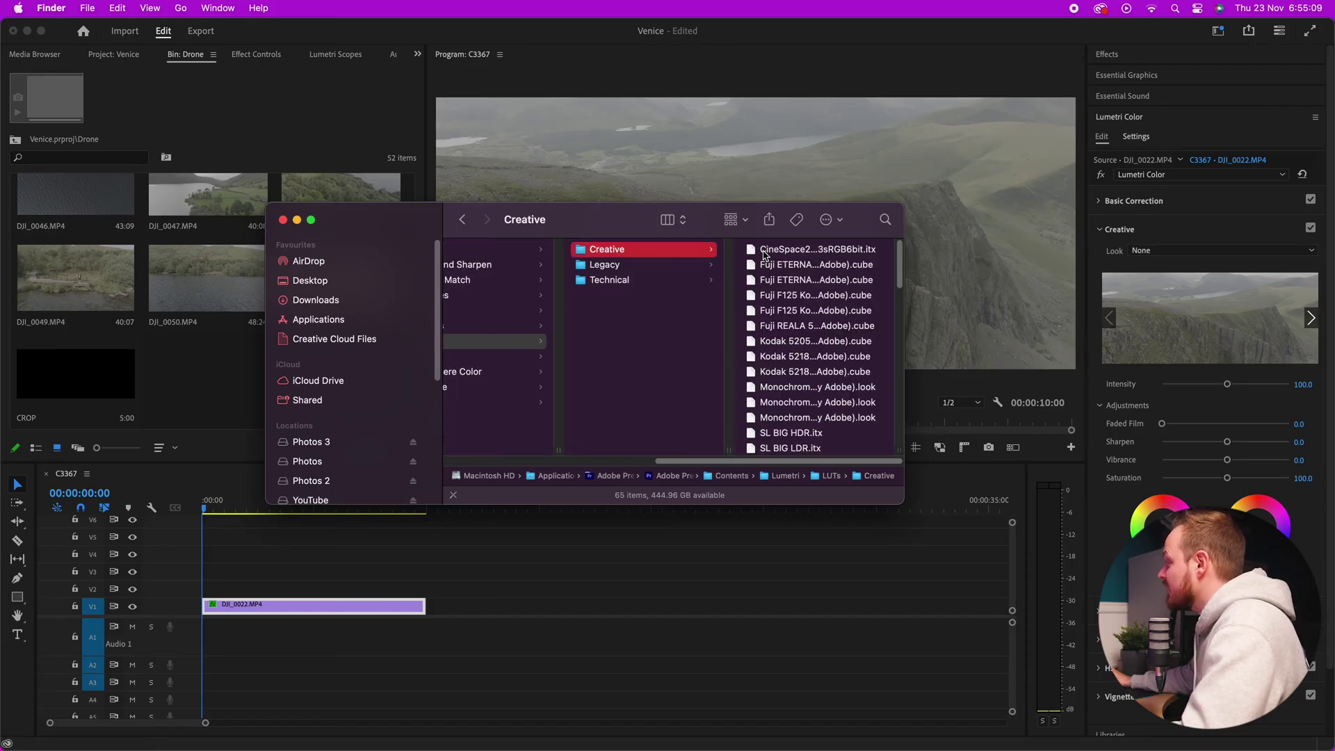
Step: Enlarge and reposition the Finder window, then reveal the desktop with Show Desktop
drag(895, 502, 1329, 675)
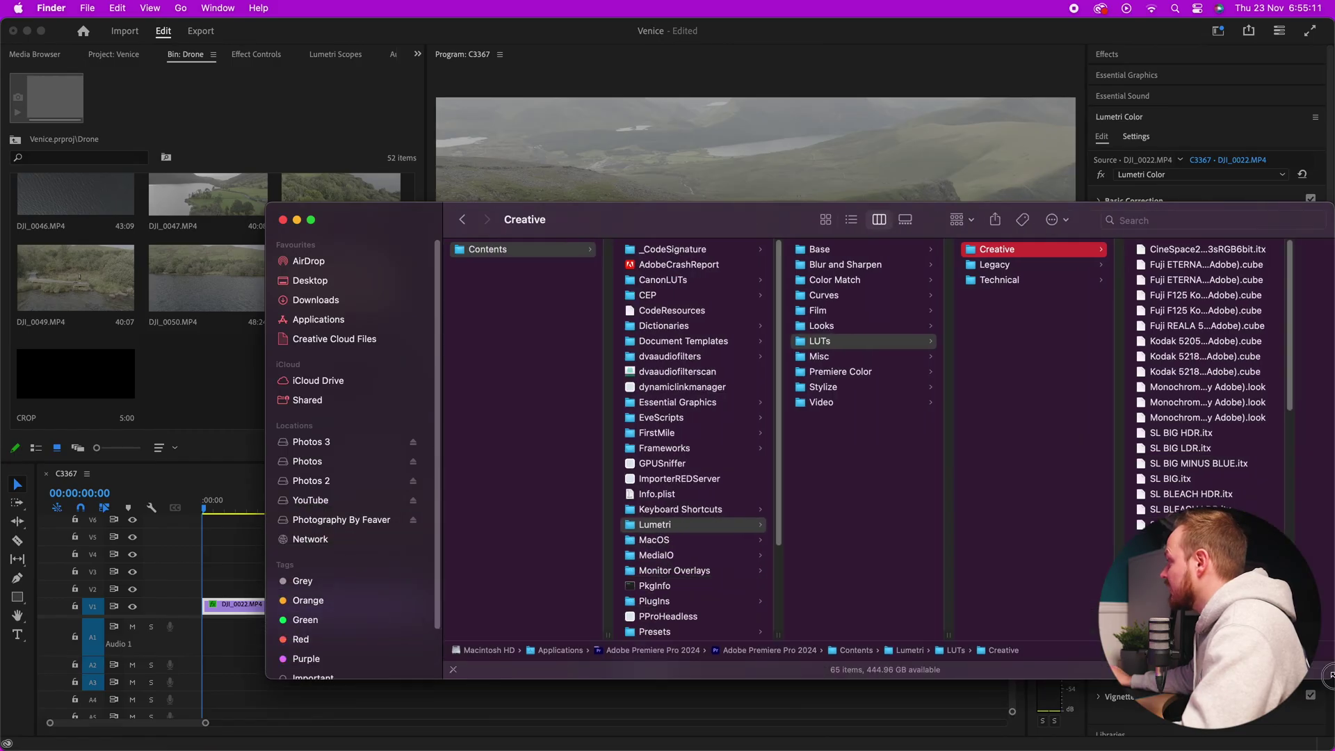
drag(678, 238, 434, 168)
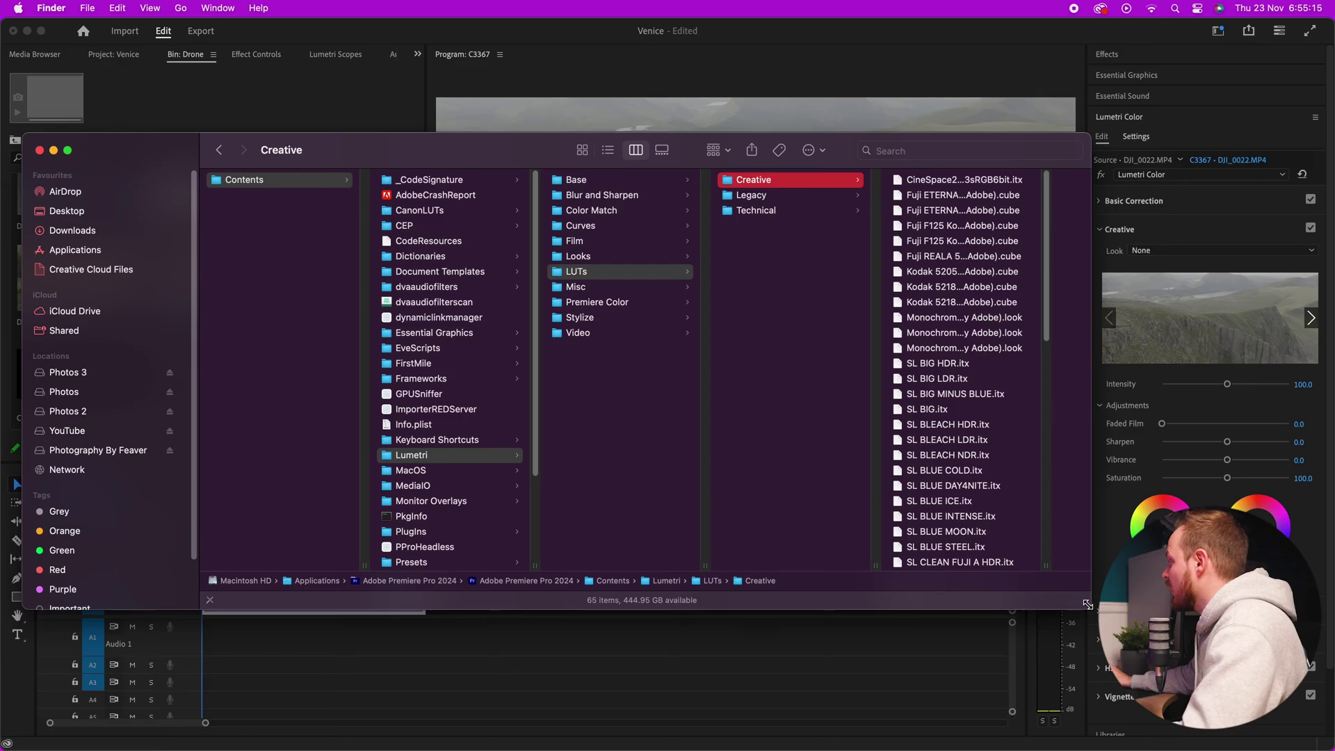
drag(1087, 604, 1243, 703)
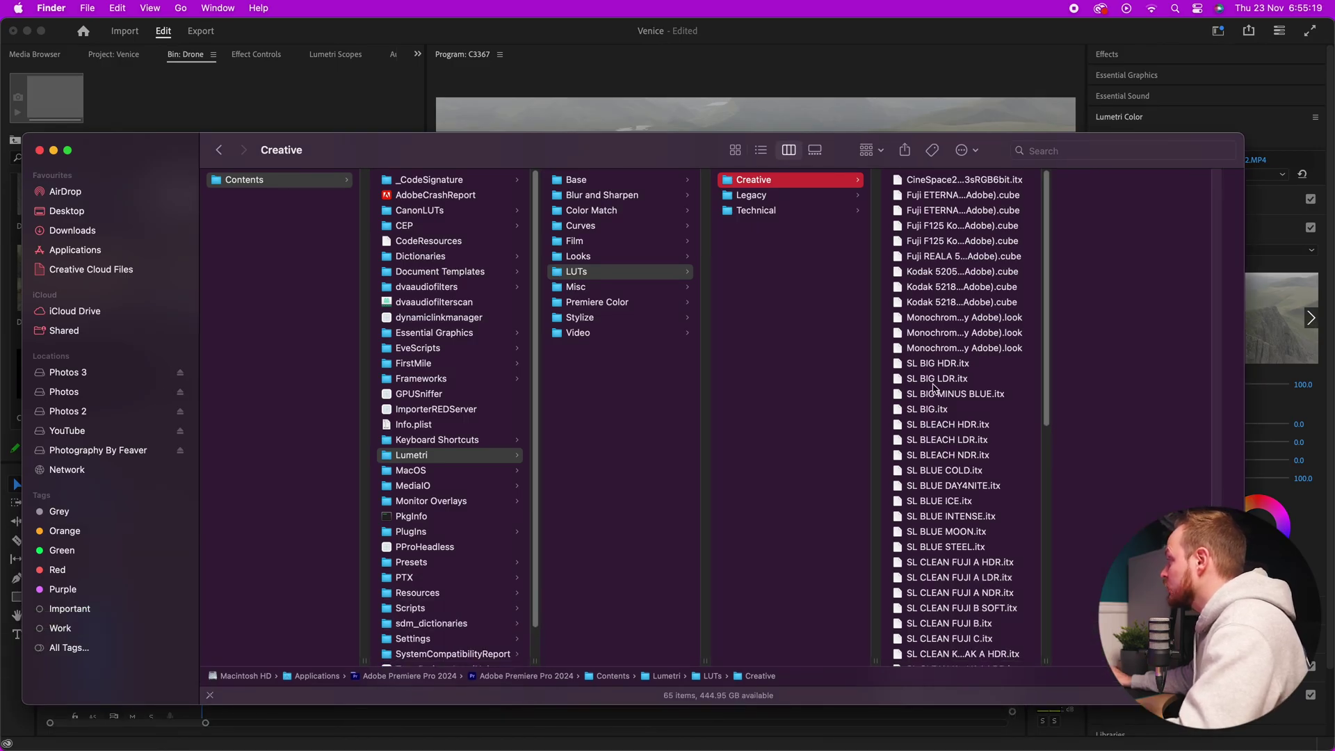
key(F11)
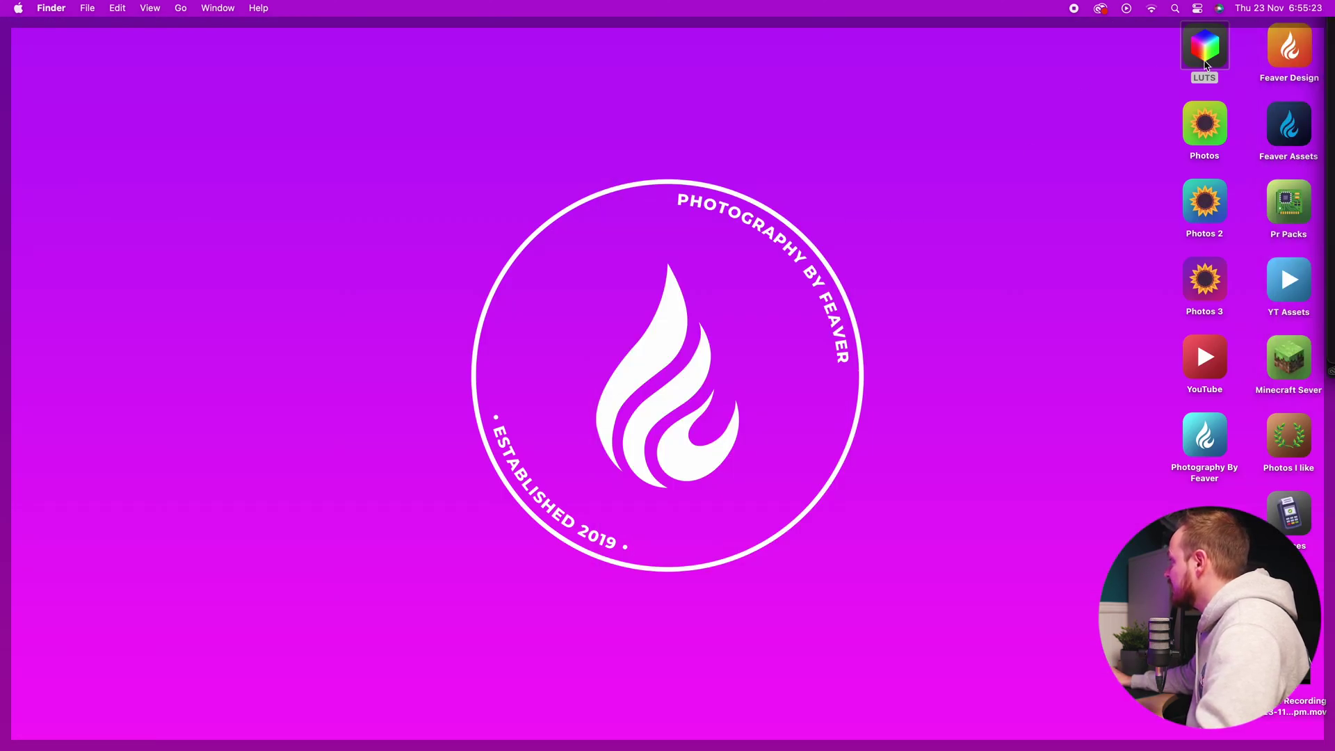
Step: Copy all nine .cube files from the desktop LUTS > Colours folder
double_click(1205, 49)
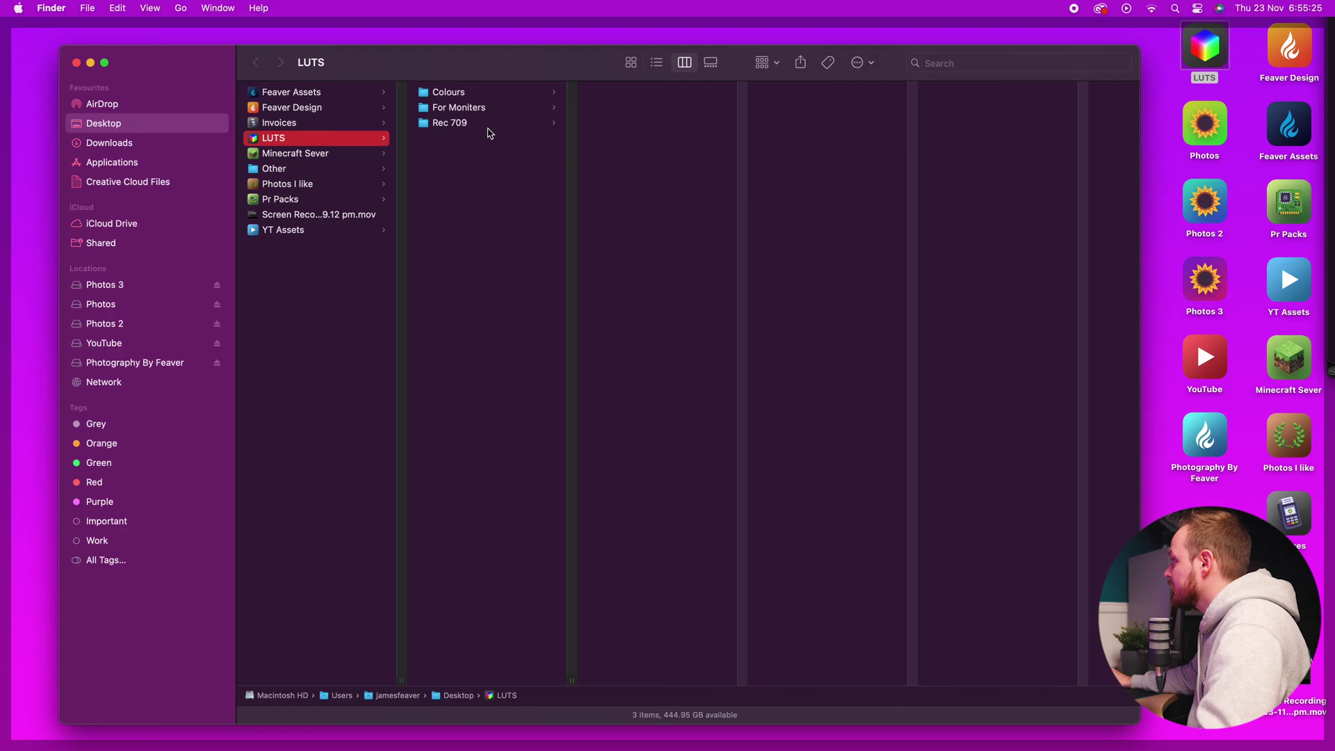
click(462, 95)
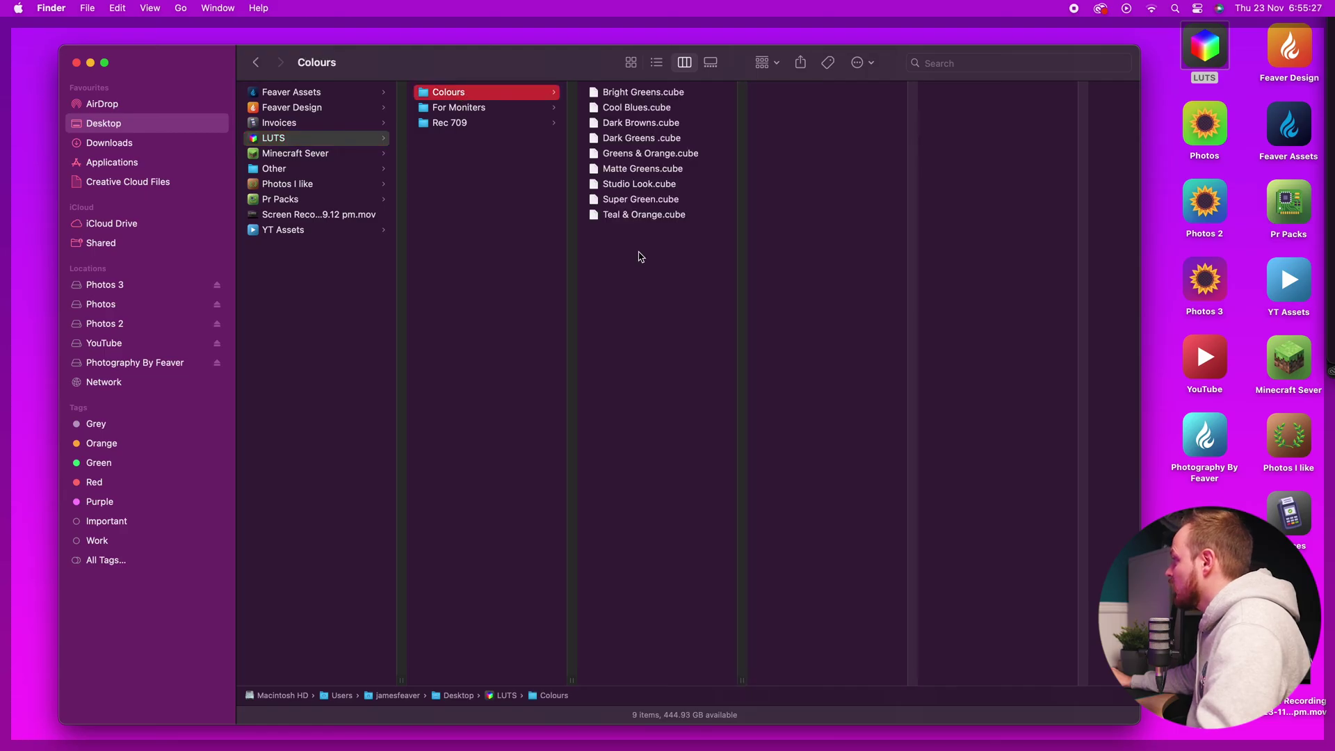
drag(641, 256, 645, 90)
right_click(641, 147)
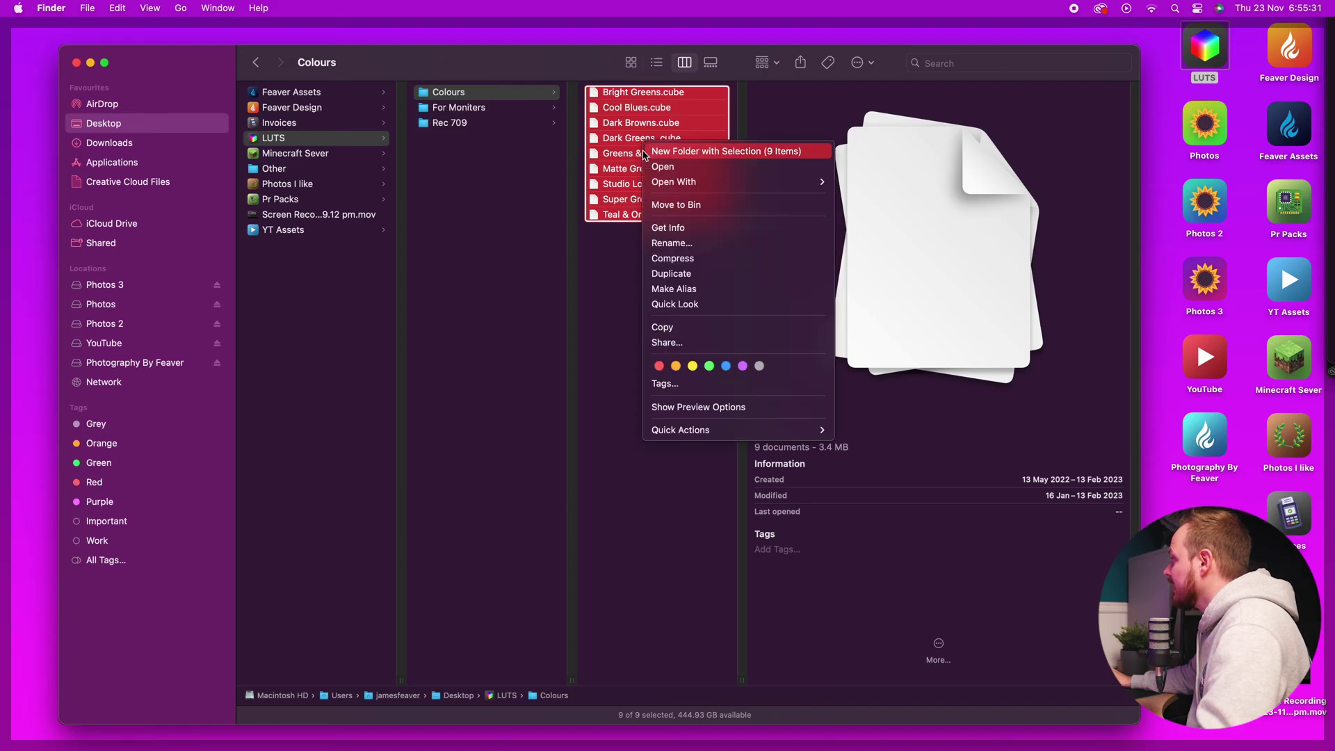
click(664, 328)
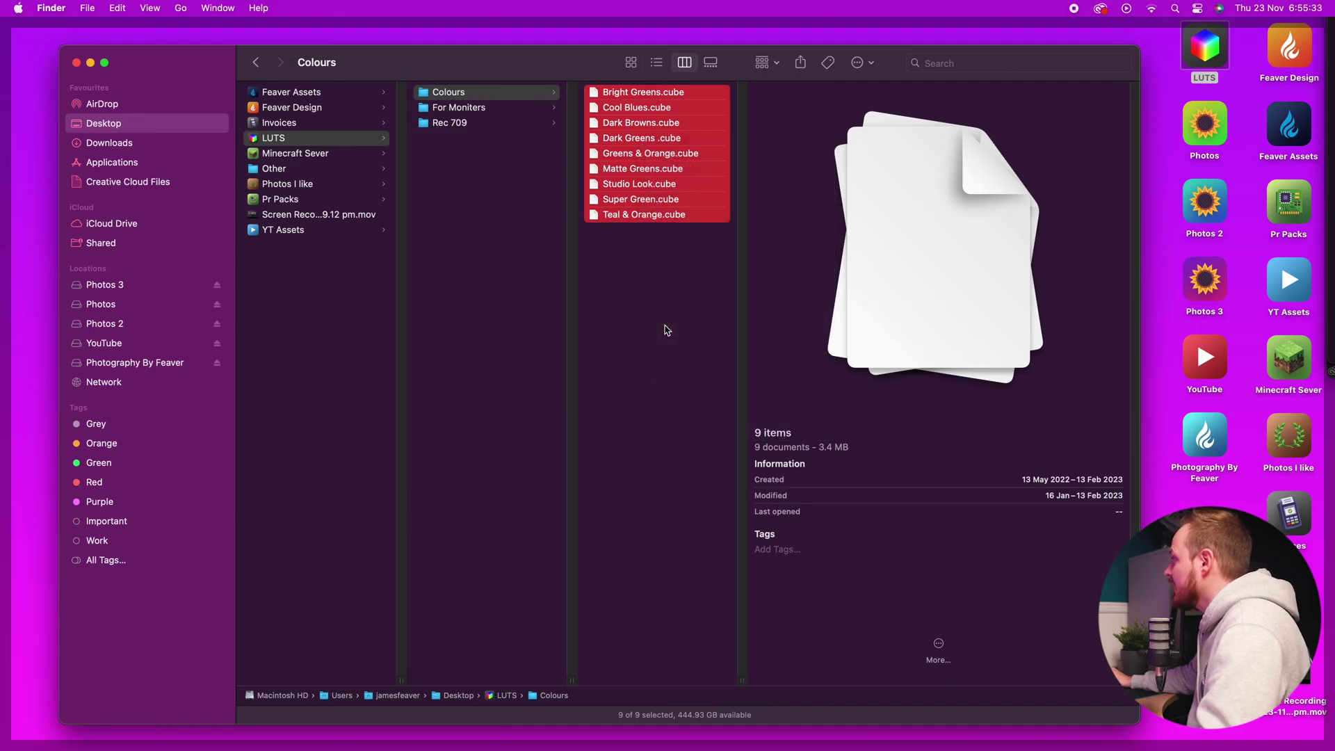
Step: Paste the nine LUTs into Premiere's Creative folder, authorising with the account password, and confirm Bright Greens.cube arrived
click(1184, 232)
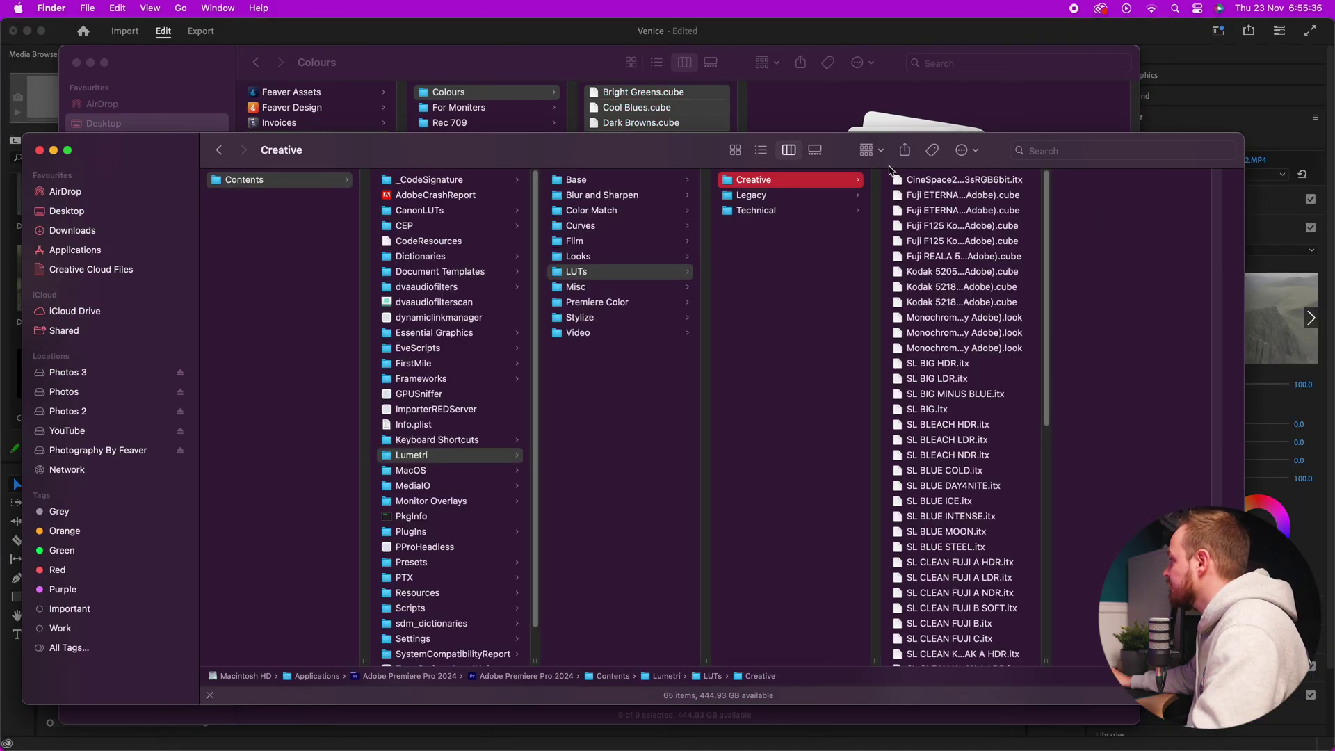
right_click(1065, 211)
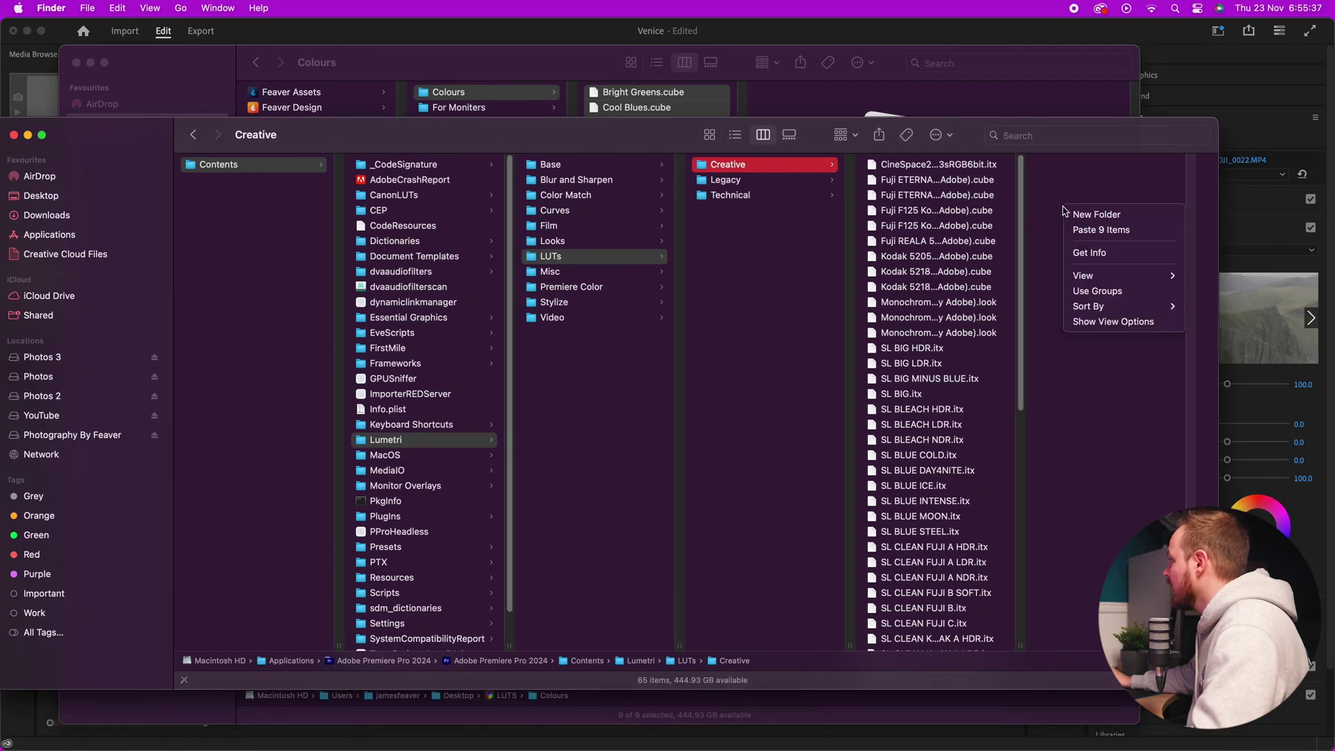
click(1075, 231)
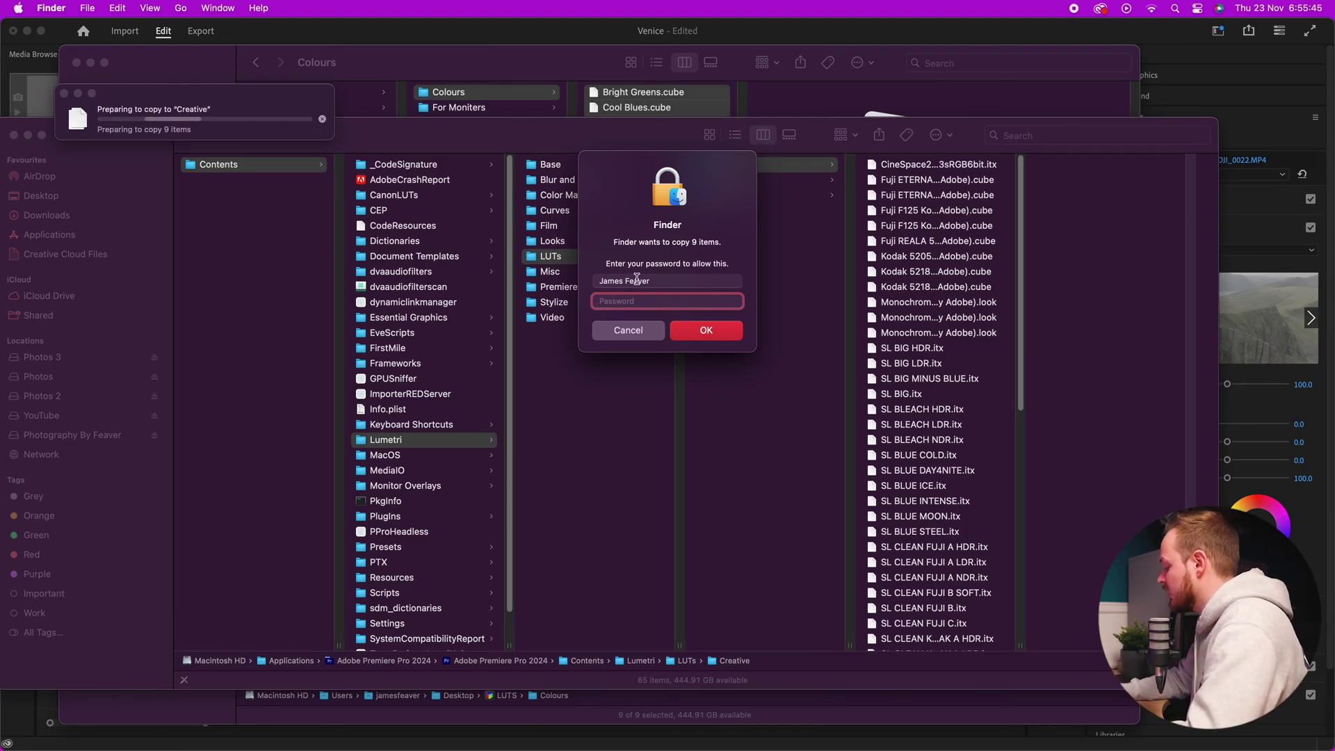
text(••••)
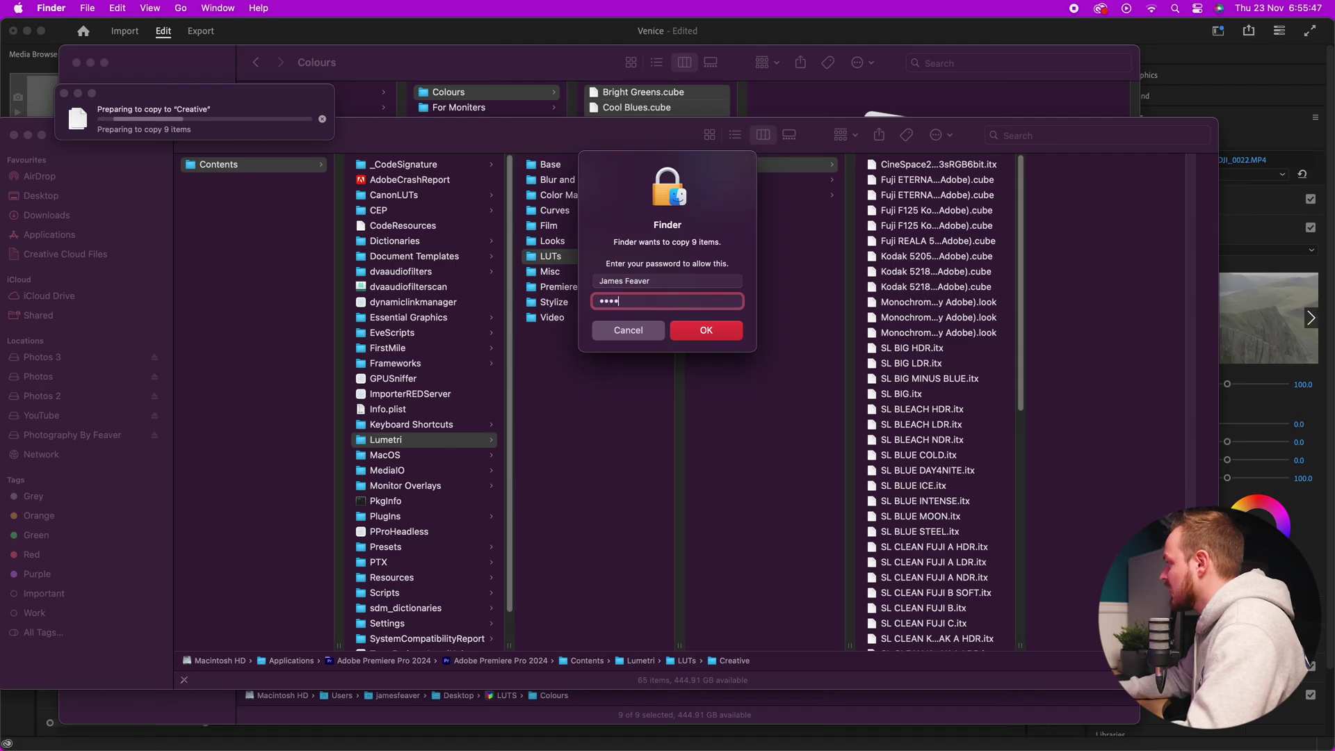
click(682, 339)
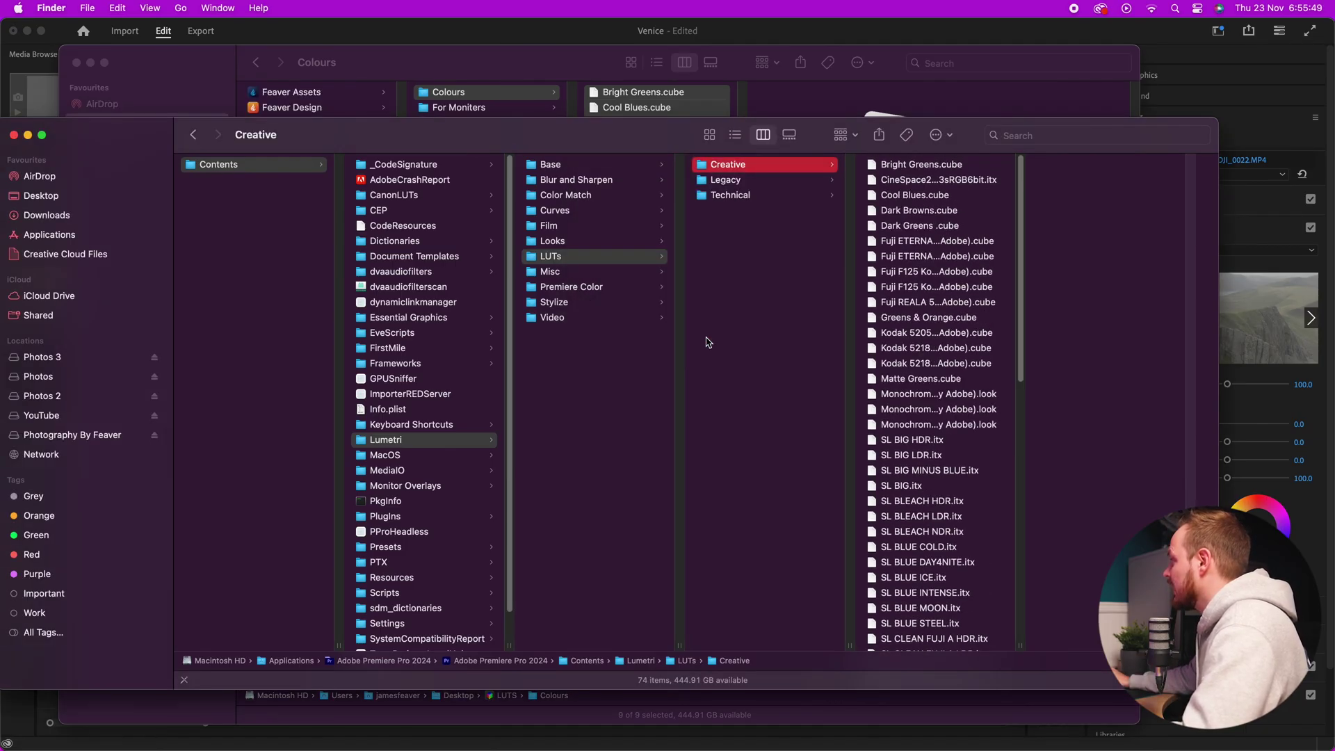
click(925, 165)
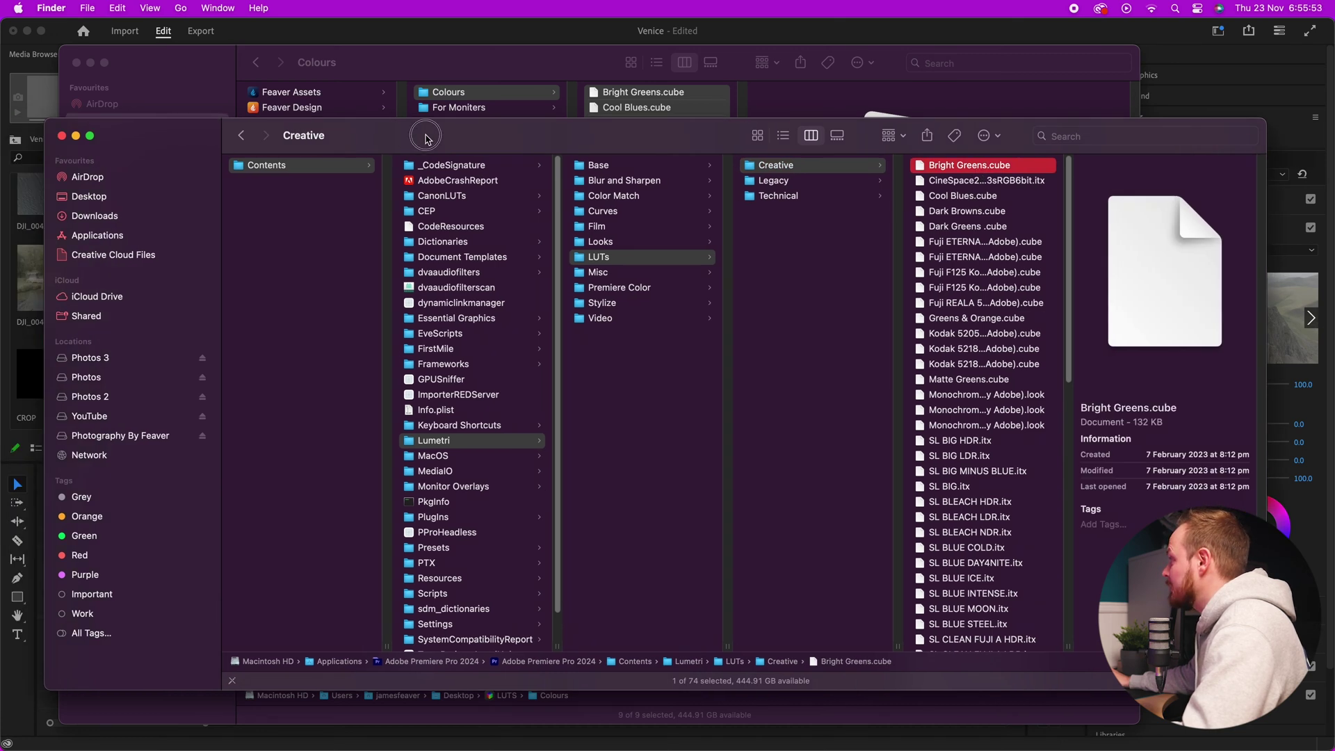
drag(50, 144, 97, 145)
Step: Close the Creative and Colours Finder windows and return to Premiere Pro
click(61, 136)
click(76, 64)
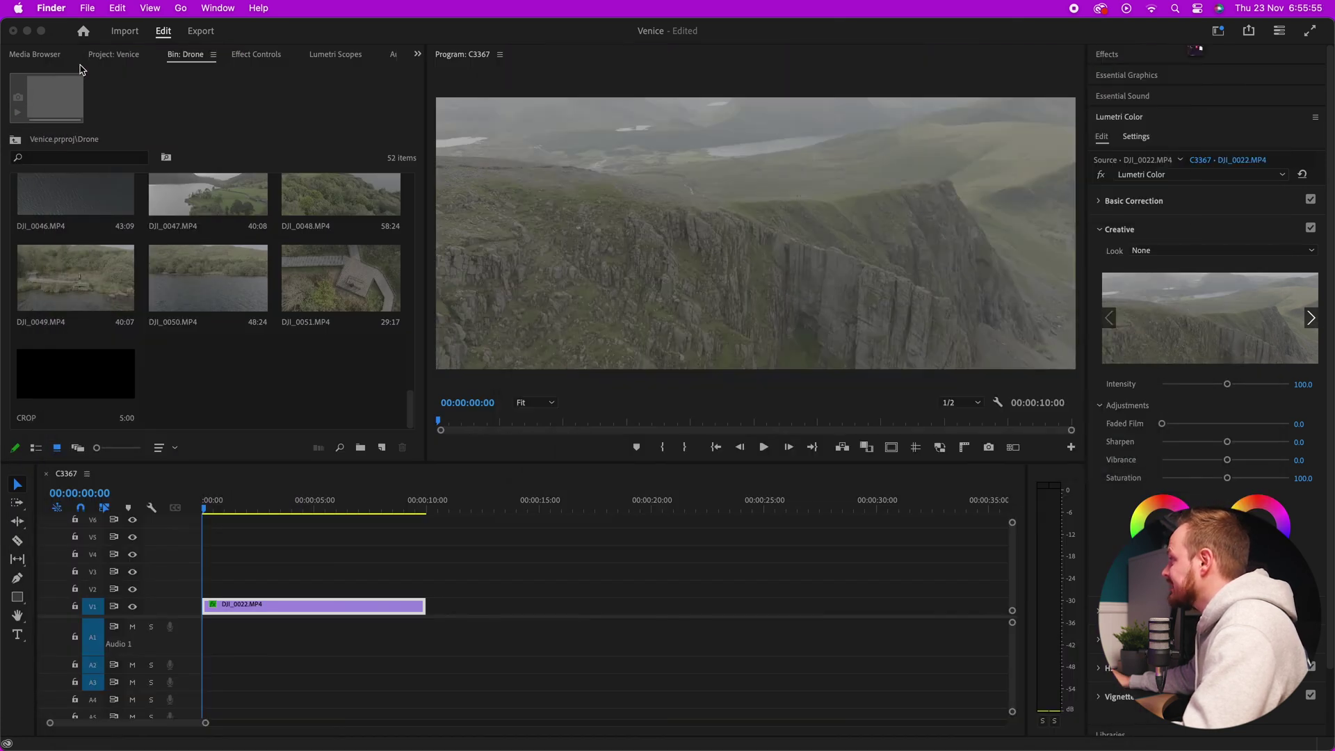
click(728, 511)
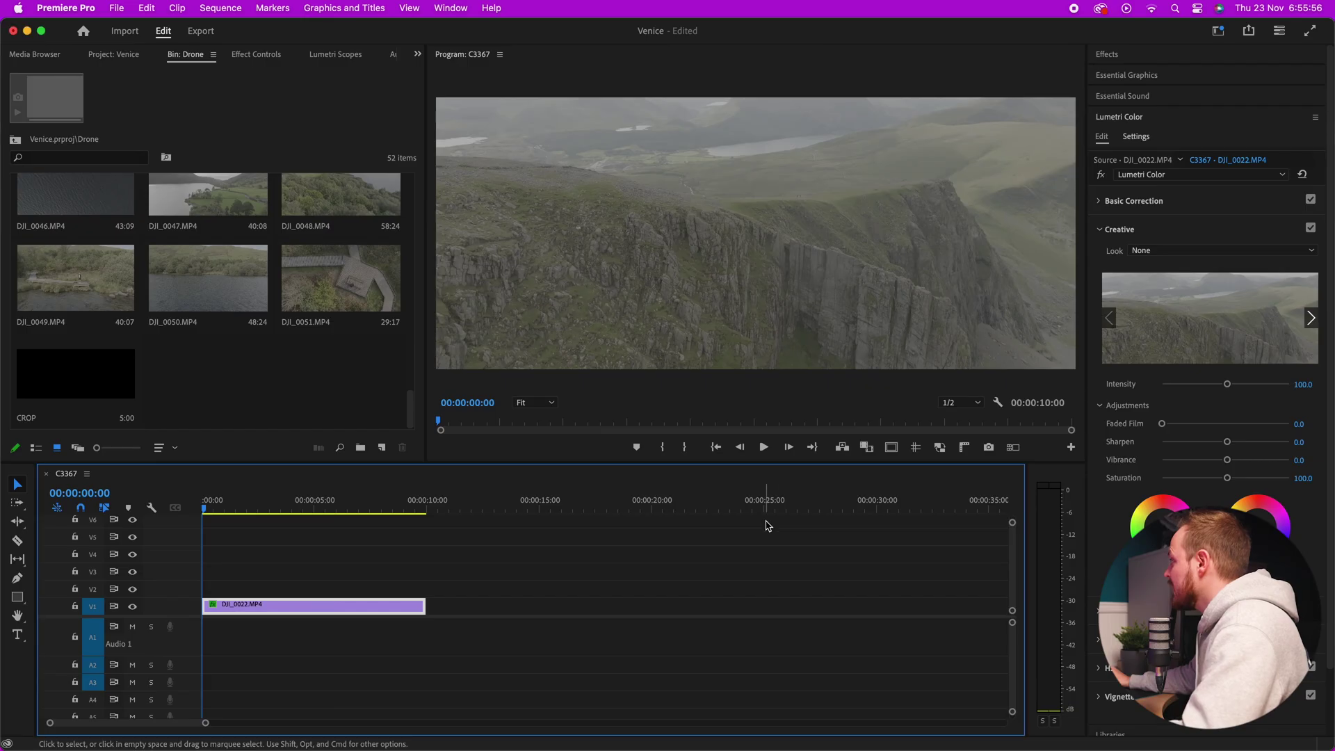
Step: After checking the Creative Look list, save the Venice project and quit Premiere Pro
click(1159, 251)
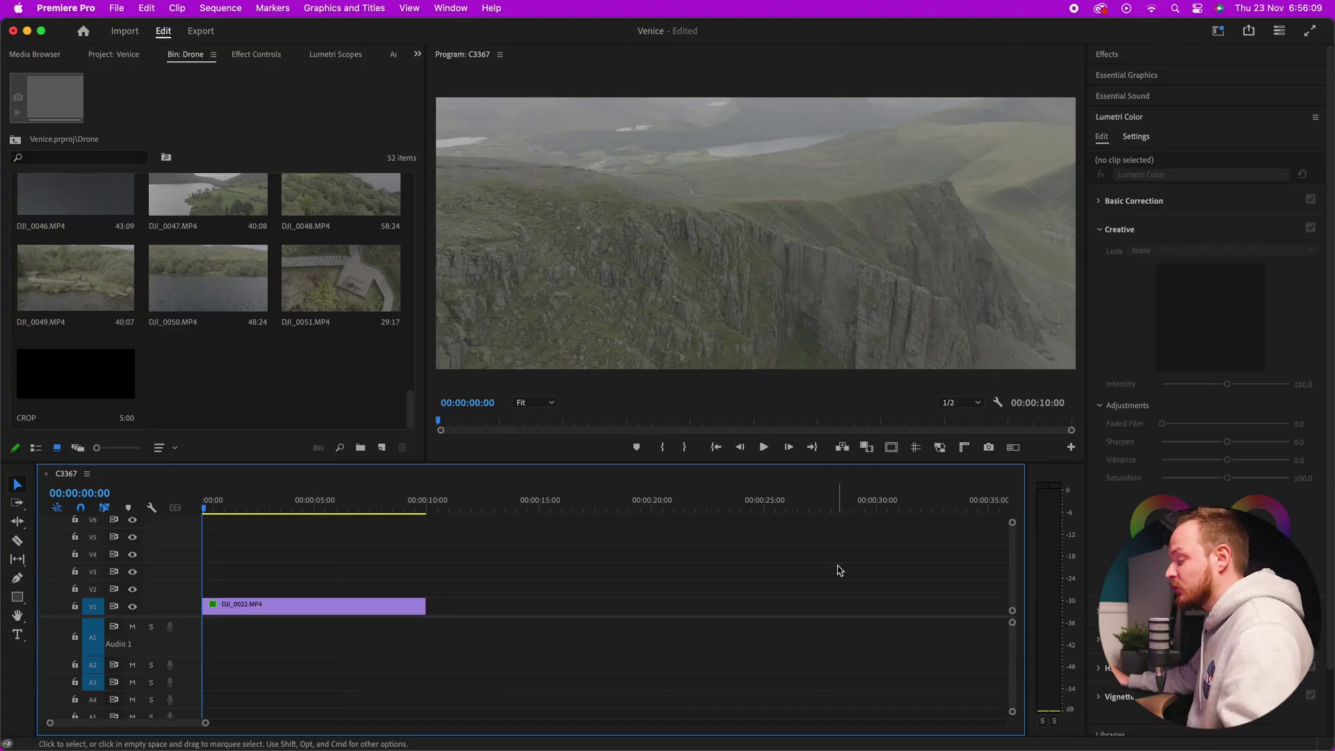
key(super+s)
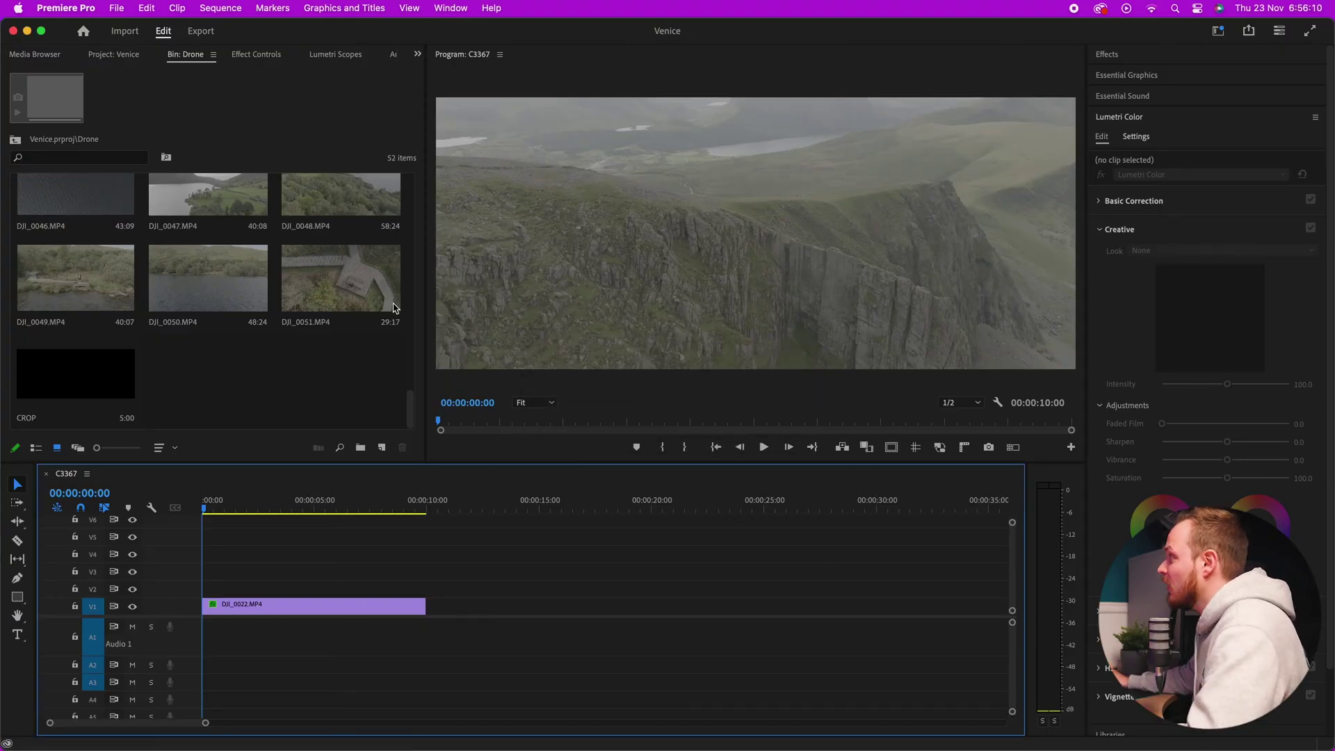
click(78, 8)
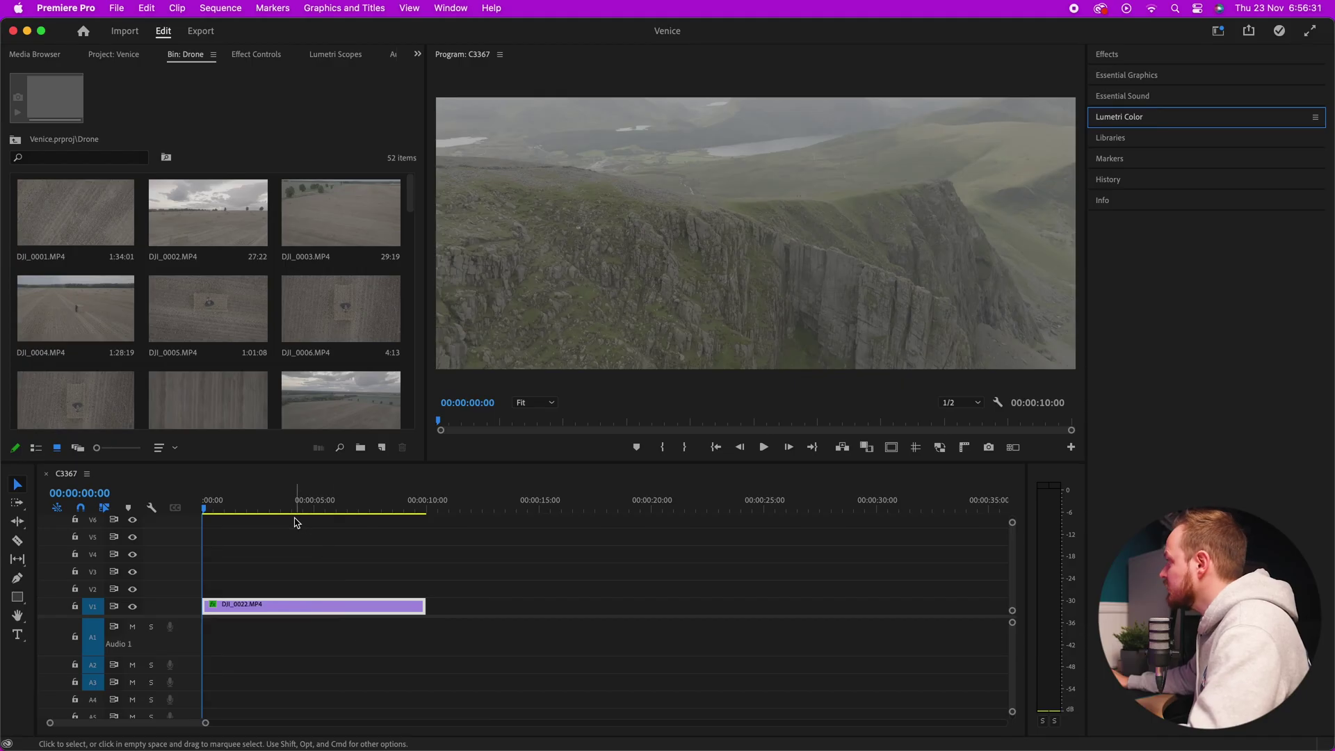
Step: Set the DJI_0022 clip's Creative Look to Greens & Orange and move the playhead to 00:00:02:09
click(1108, 120)
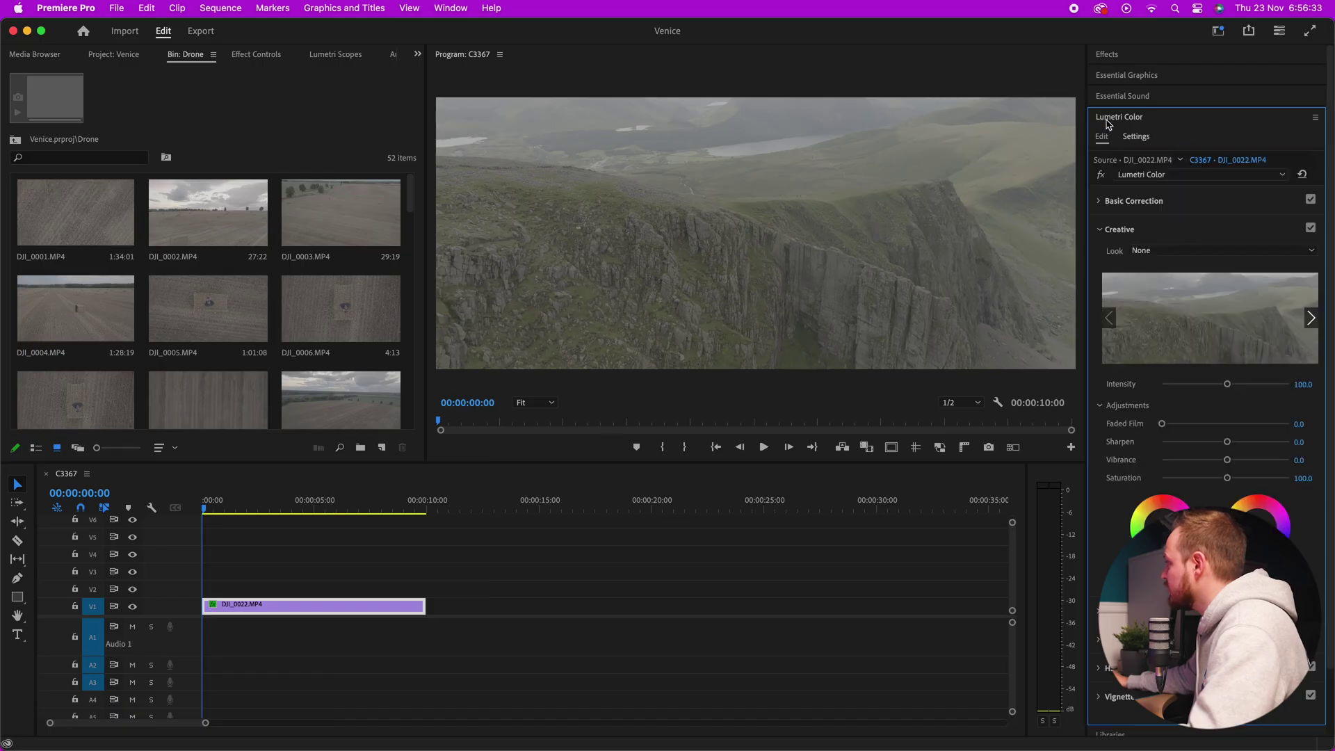
click(1142, 251)
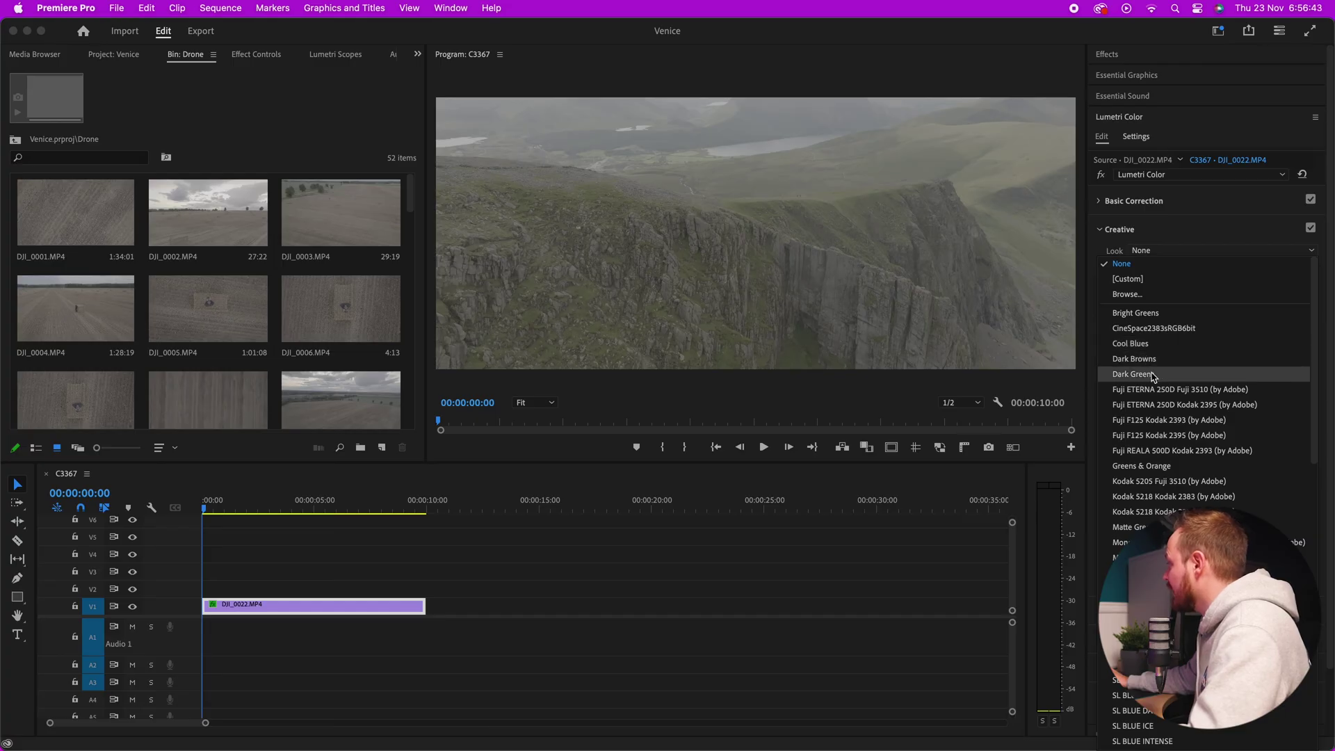
click(1144, 467)
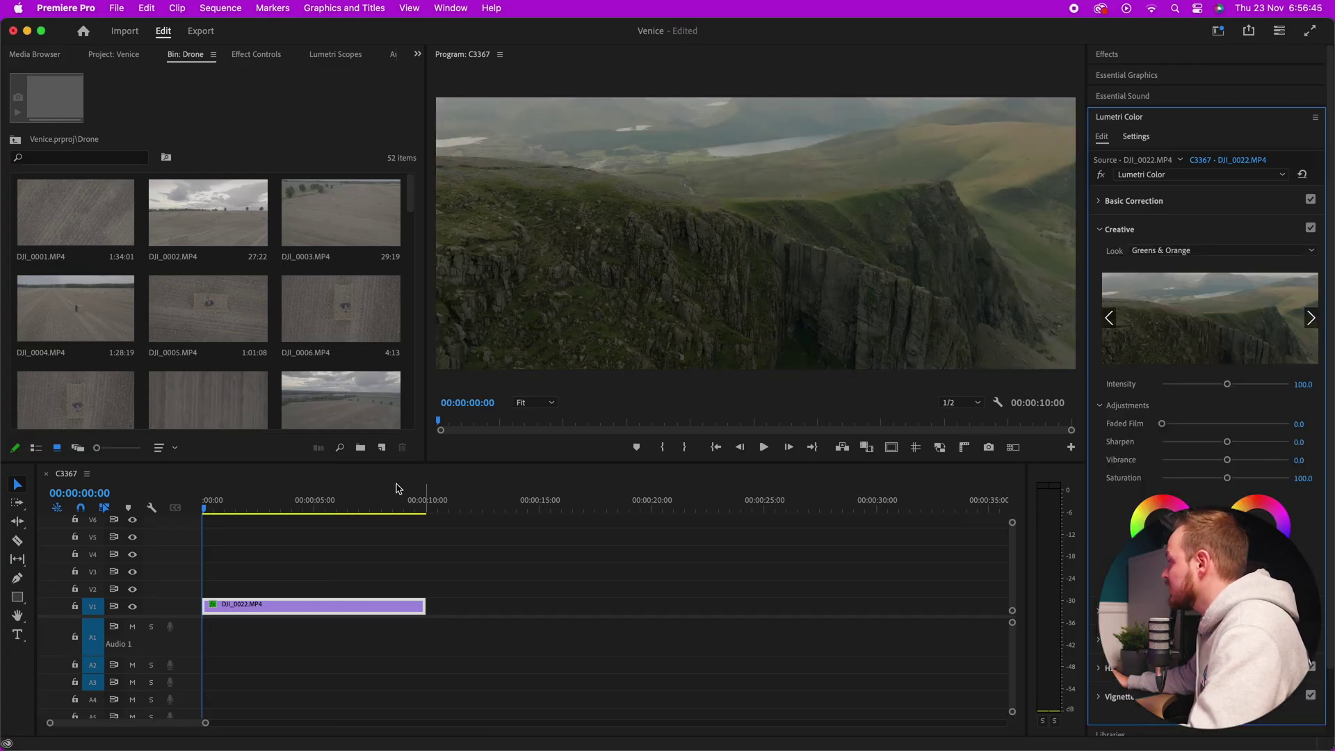
click(254, 509)
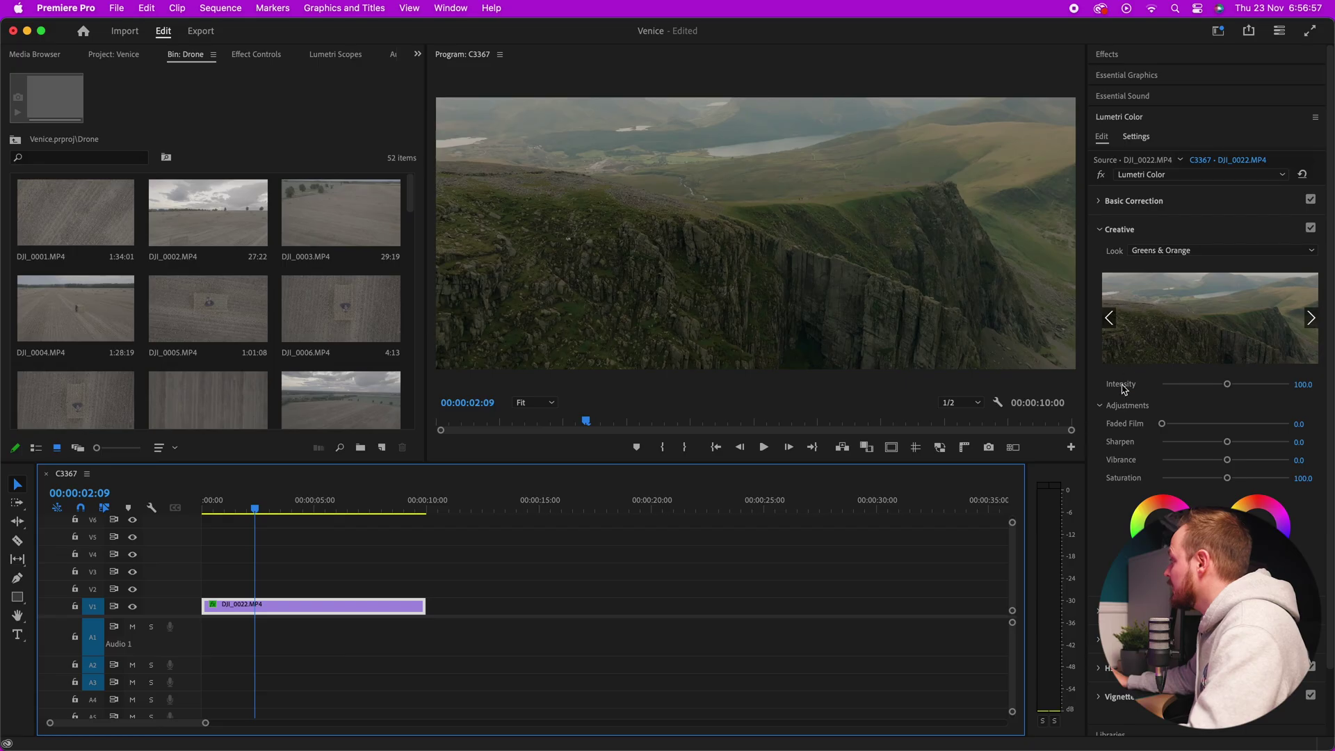
Step: Set the Greens & Orange Creative Intensity to 75, then briefly expand and collapse Basic Correction
mouse_move(1229, 384)
mouse_down()
mouse_move(1189, 383)
mouse_move(1263, 381)
mouse_move(1177, 379)
mouse_move(1204, 386)
mouse_up()
click(1298, 385)
text(75)
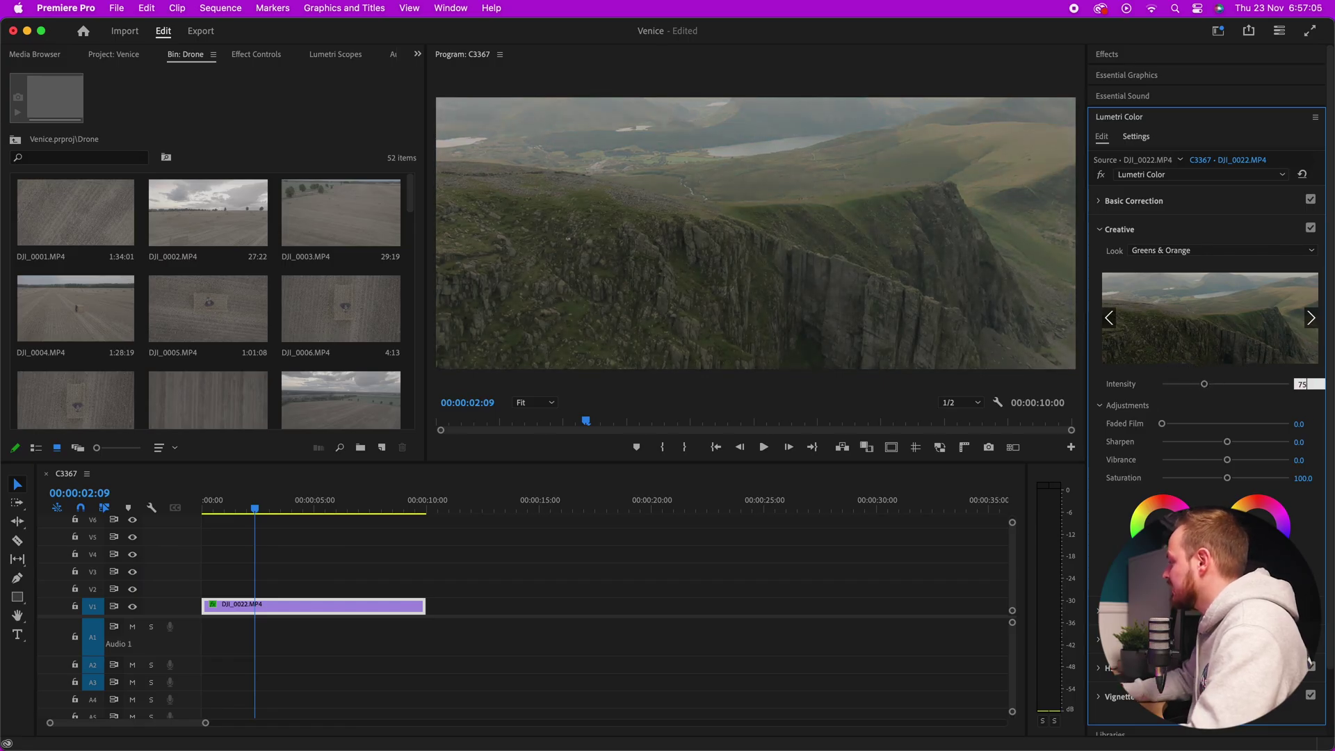
key(Return)
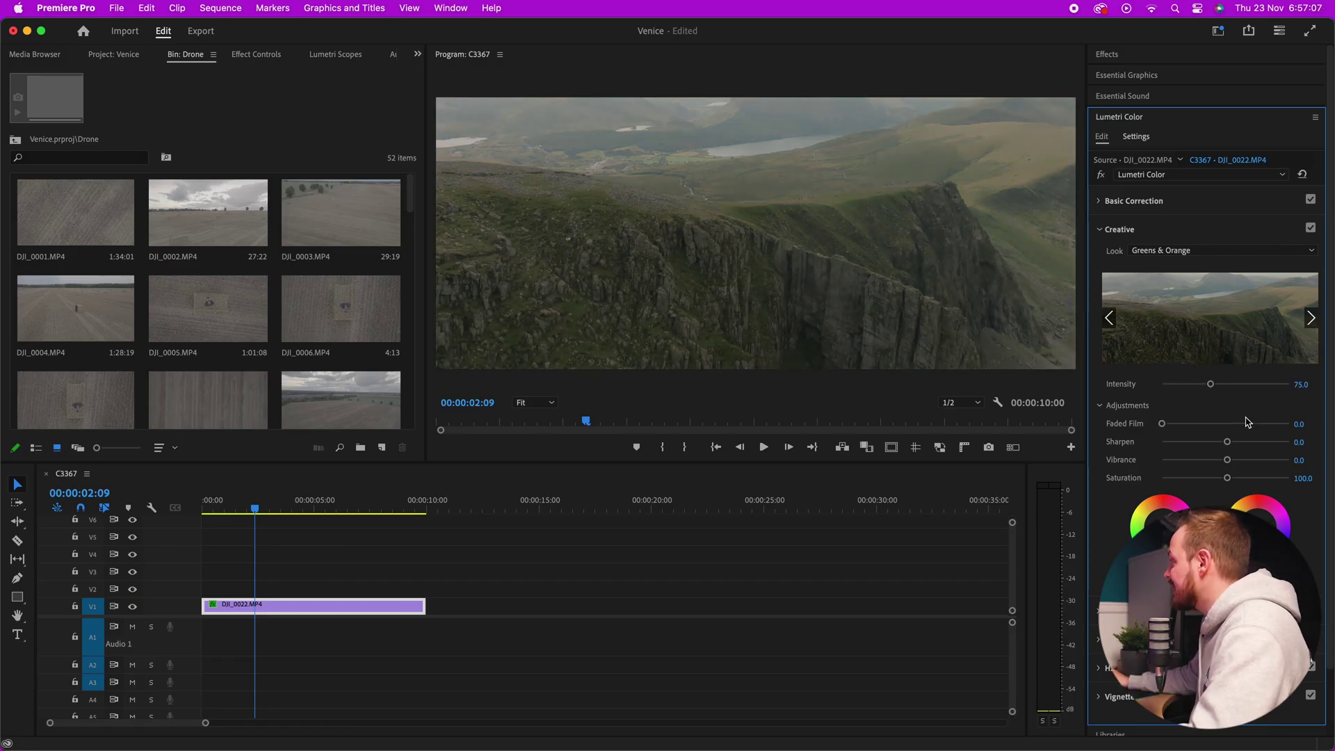
click(1135, 201)
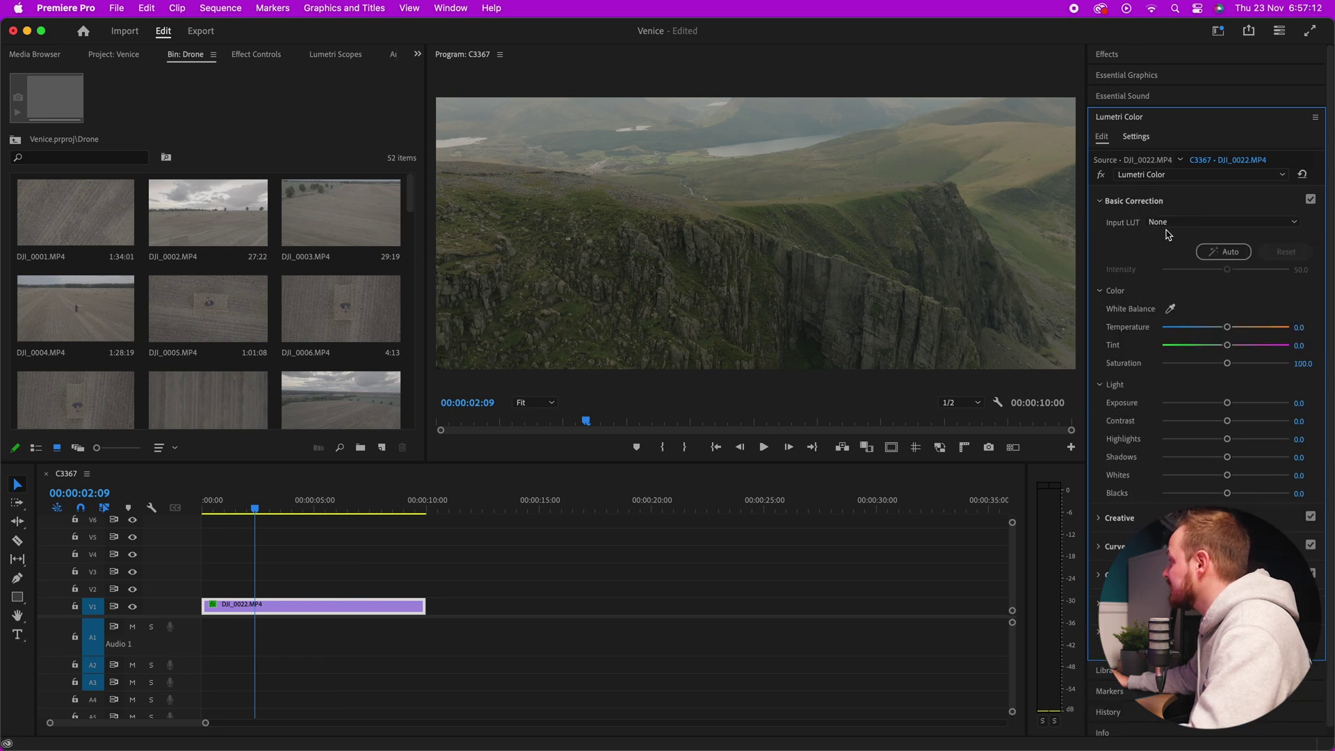
click(1123, 203)
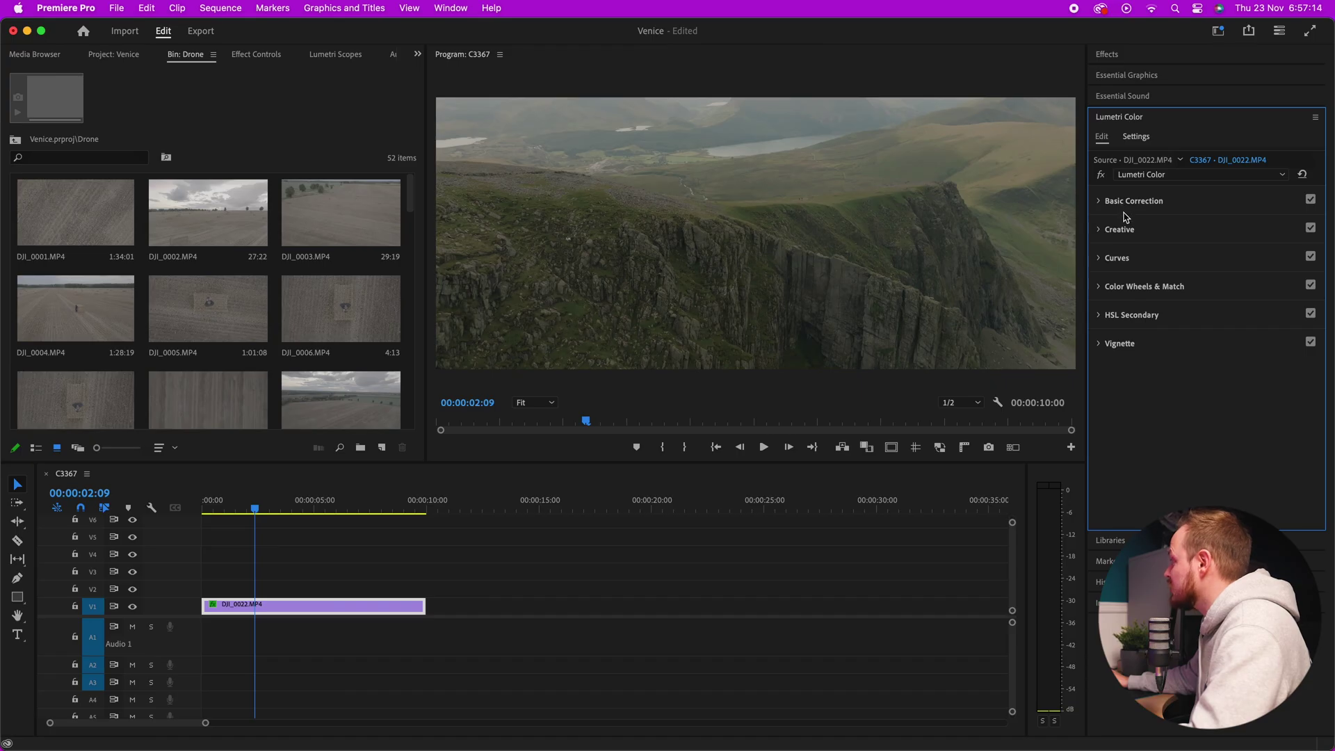